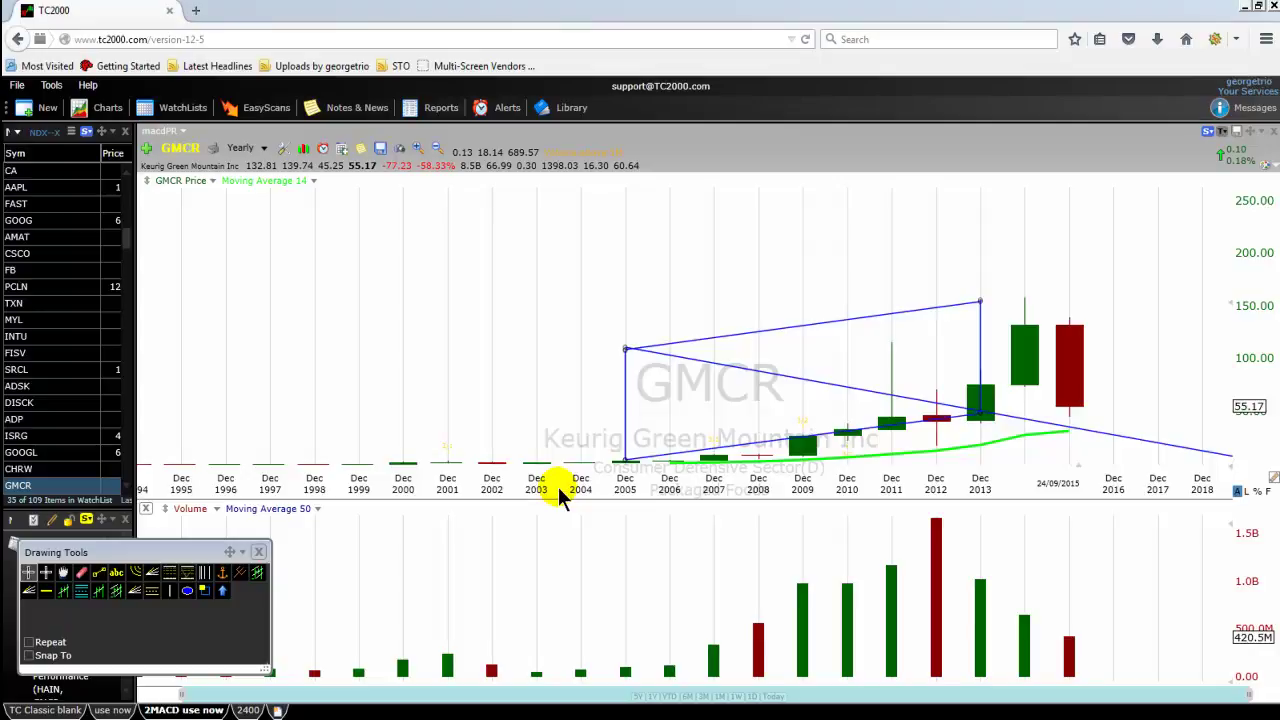
Draw a trend line from the Dec 2005 low through the end of the lower blue line at Dec 2013, extending to Dec 2018.
{"action": "left_click", "coordinate": [100, 576]}
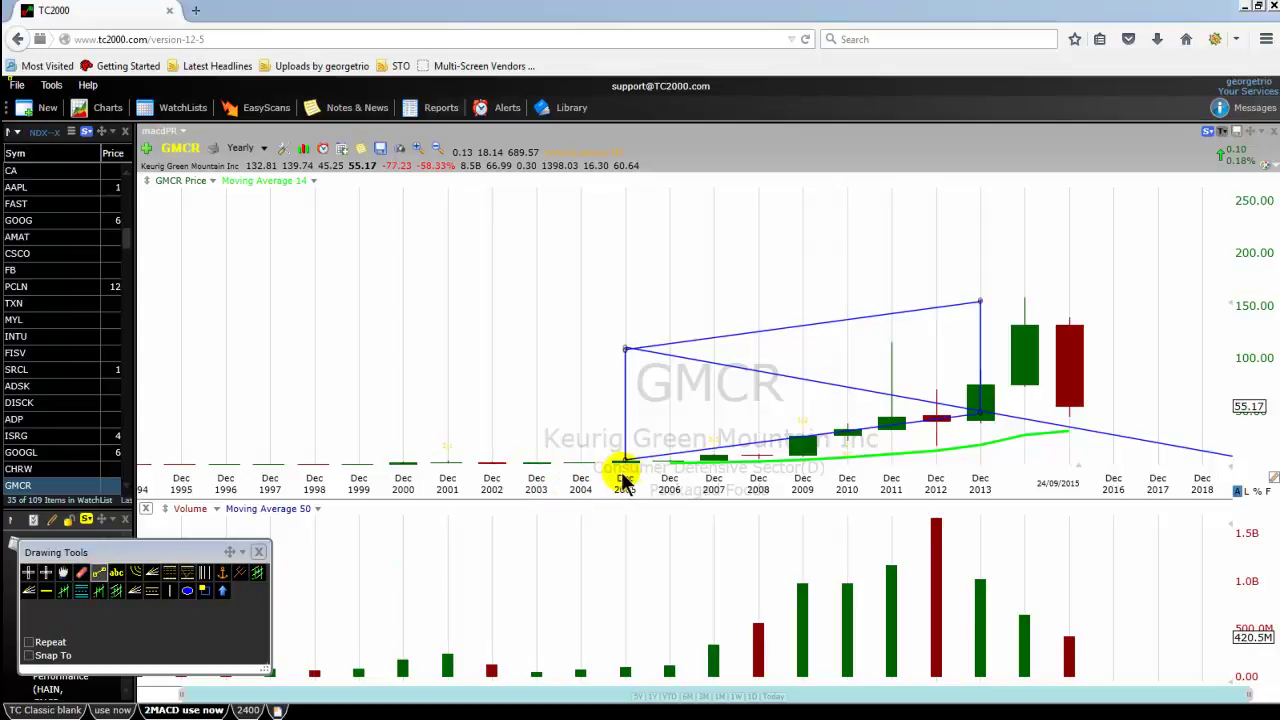
{"action": "left_click_drag", "start_coordinate": [624, 462], "coordinate": [1203, 385]}
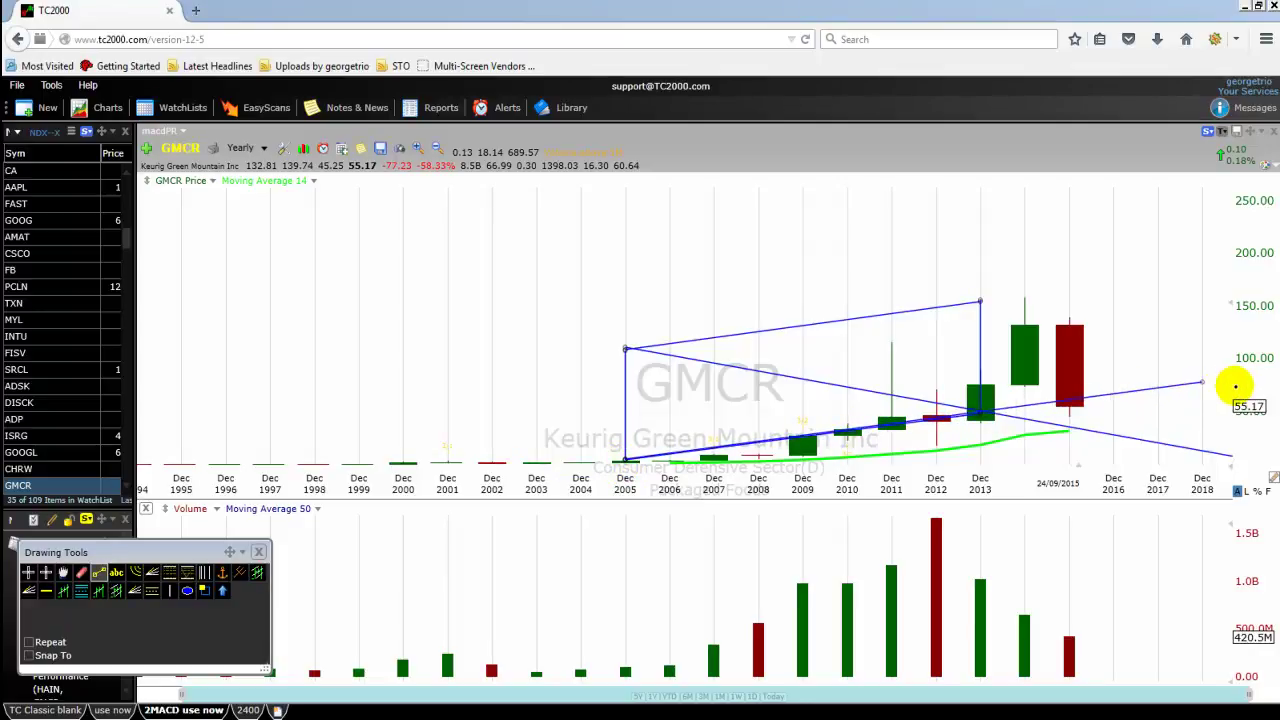
{"action": "left_click", "coordinate": [636, 458]}
{"action": "left_click", "coordinate": [956, 409]}
{"action": "left_click", "coordinate": [1157, 391]}
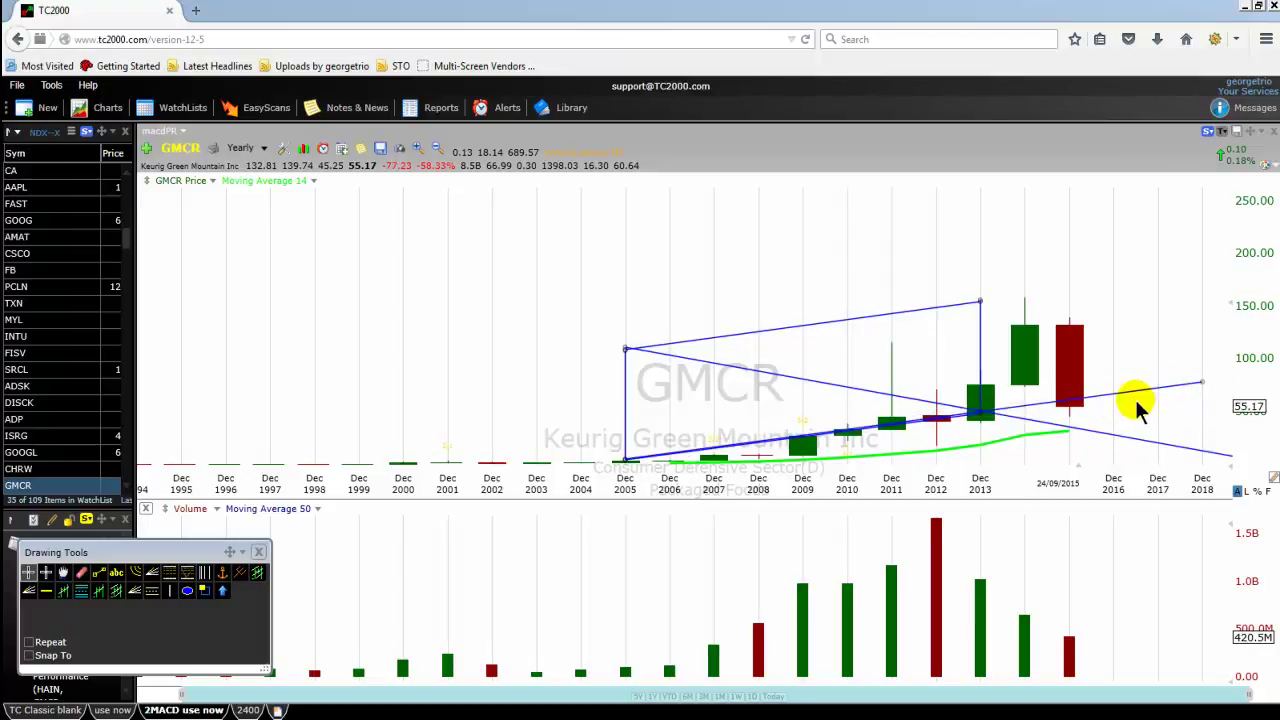
Colour the long rising trend line orange and move it to the empty chart area above, spanning Dec 1996 to Dec 2009.
{"action": "right_click", "coordinate": [1138, 402]}
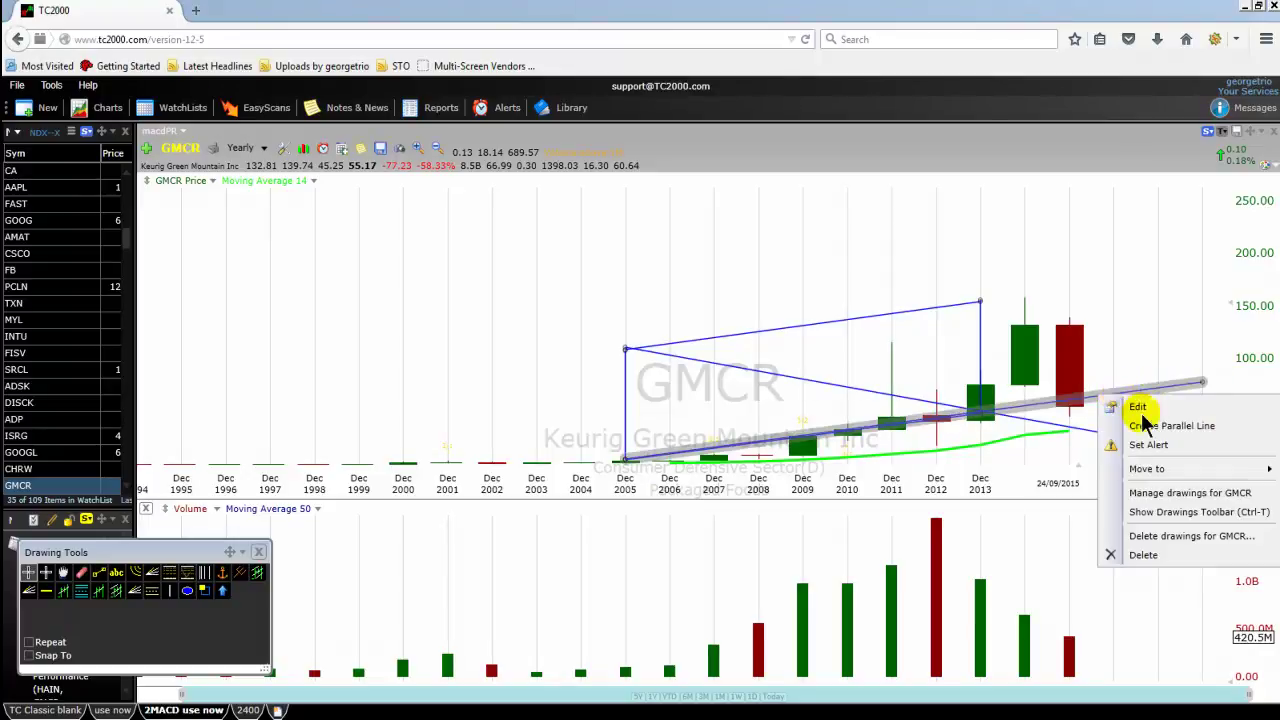
{"action": "left_click", "coordinate": [1140, 410]}
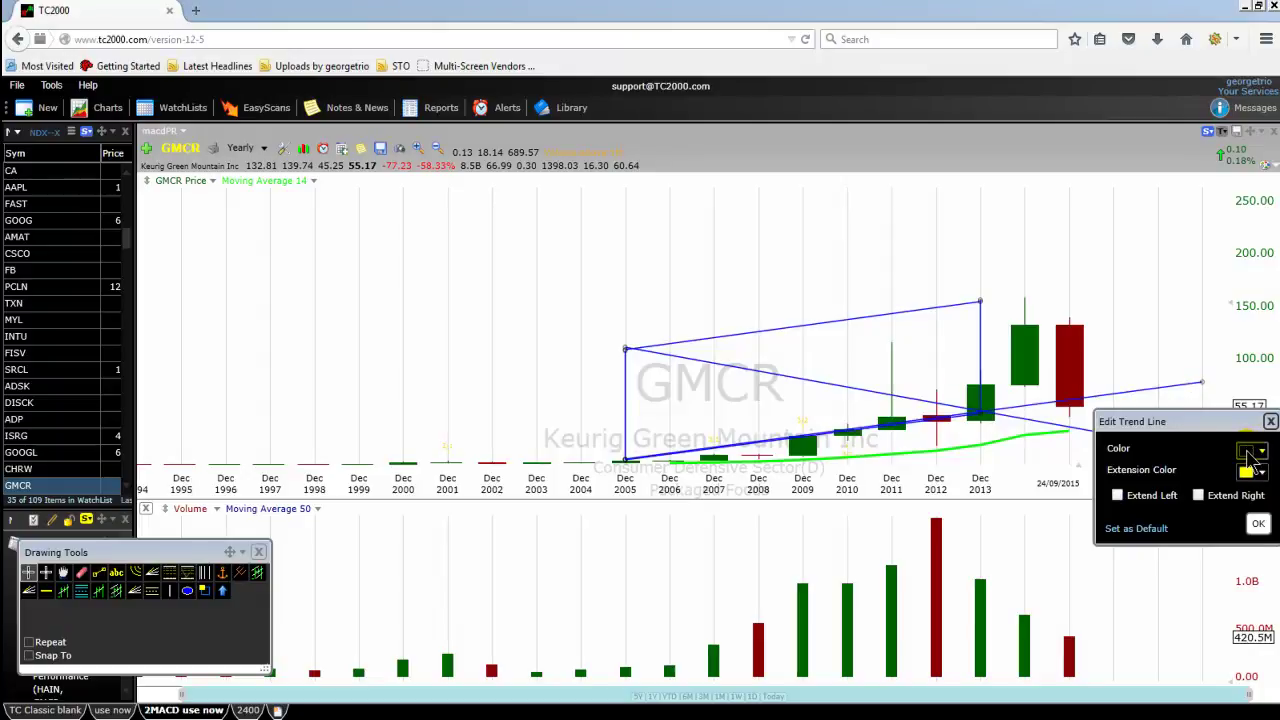
{"action": "left_click", "coordinate": [1250, 455]}
{"action": "left_click", "coordinate": [1164, 553]}
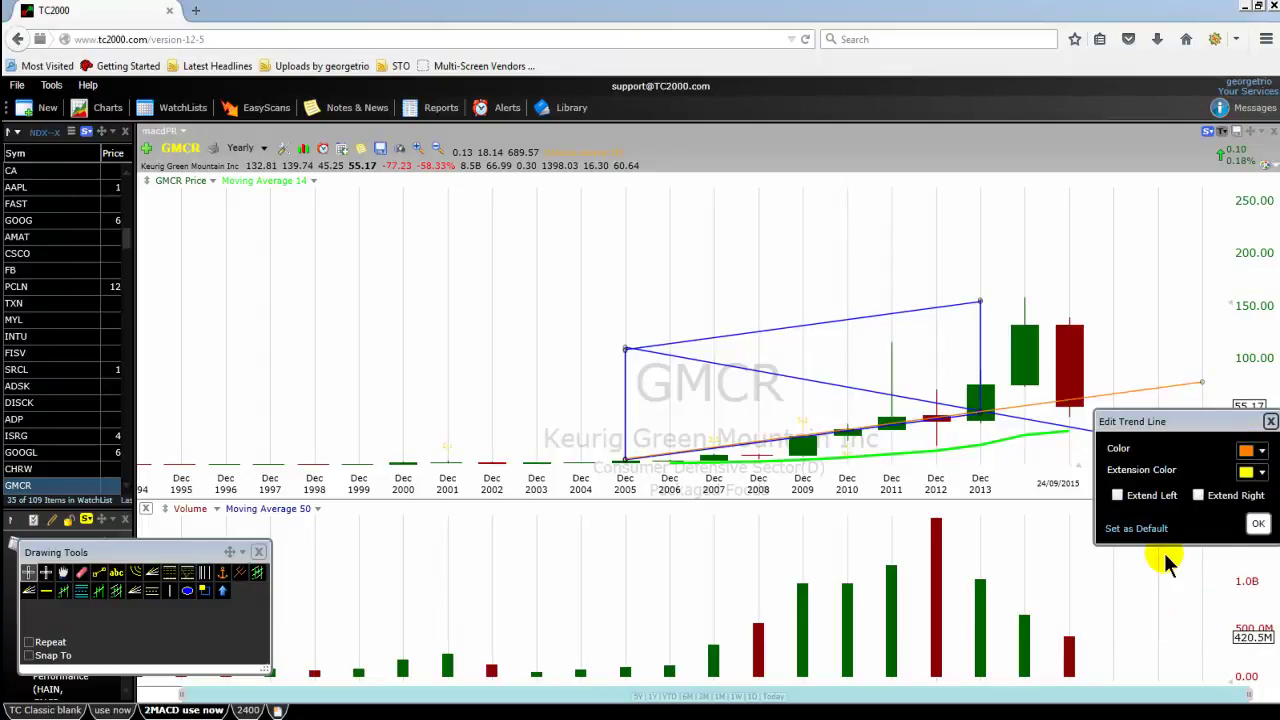
{"action": "left_click", "coordinate": [1258, 523]}
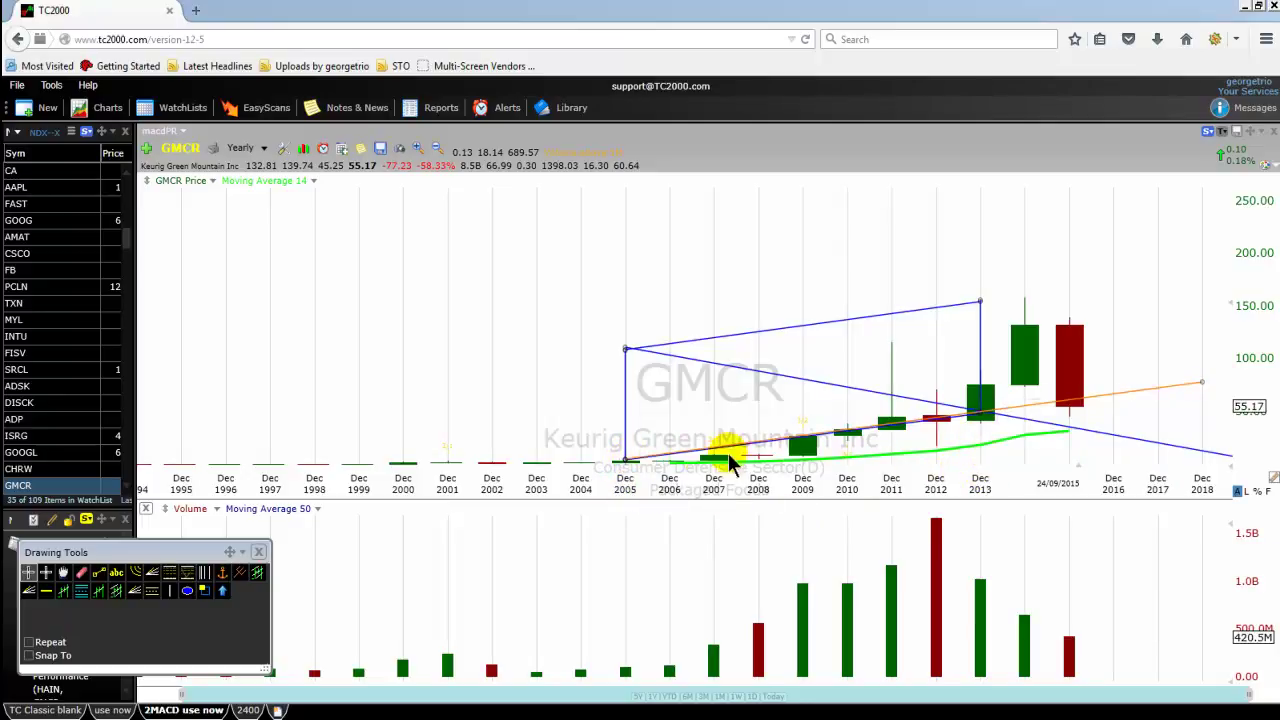
{"action": "mouse_move", "coordinate": [937, 420]}
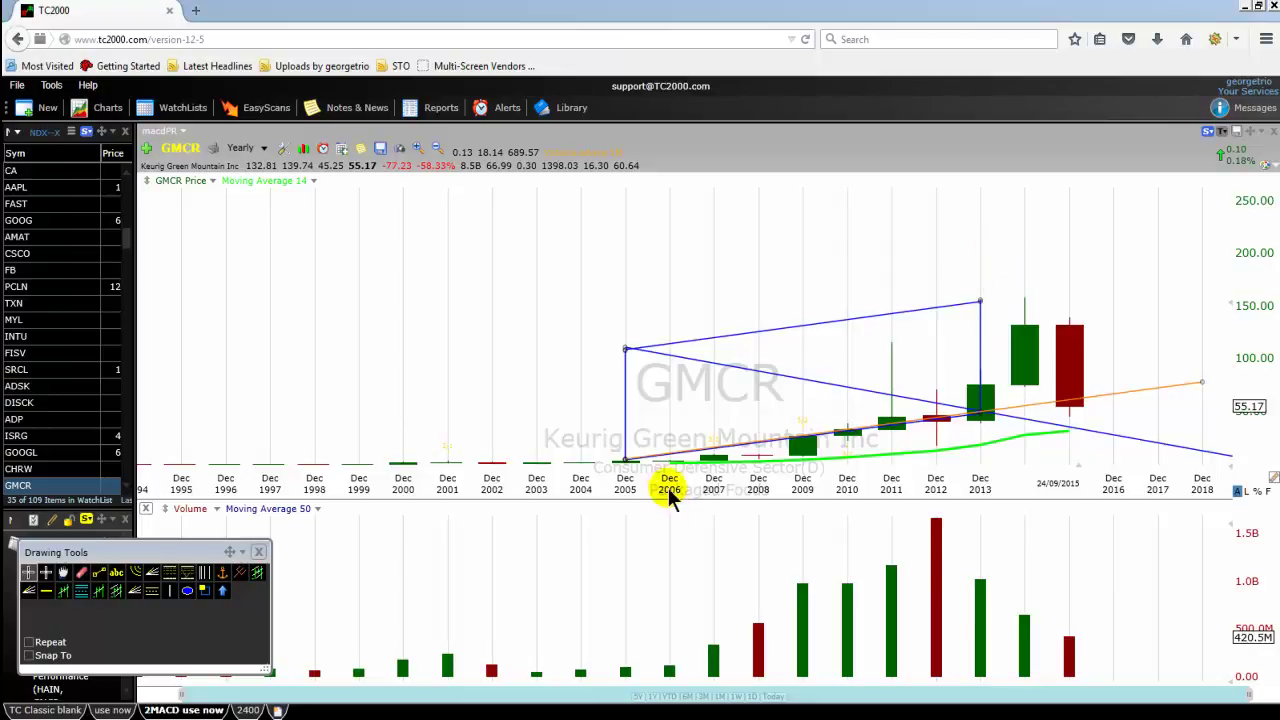
{"action": "left_click", "coordinate": [625, 462]}
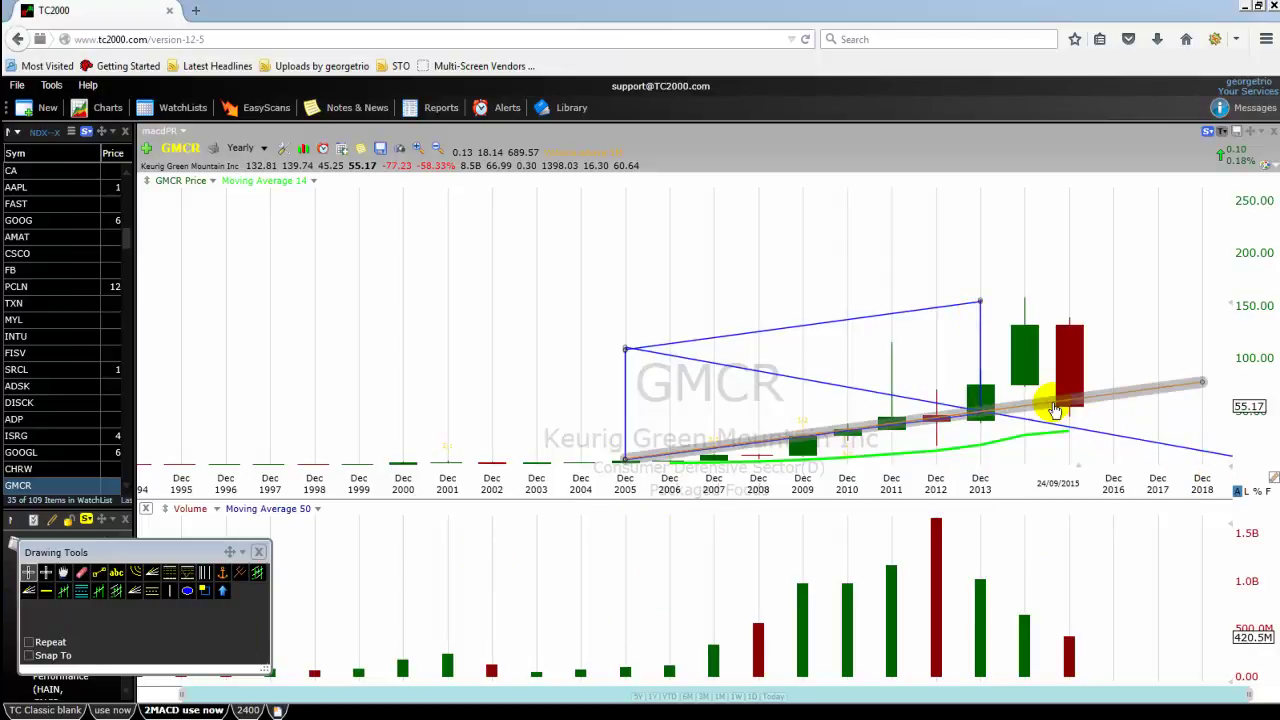
{"action": "left_click_drag", "start_coordinate": [1055, 410], "coordinate": [649, 251]}
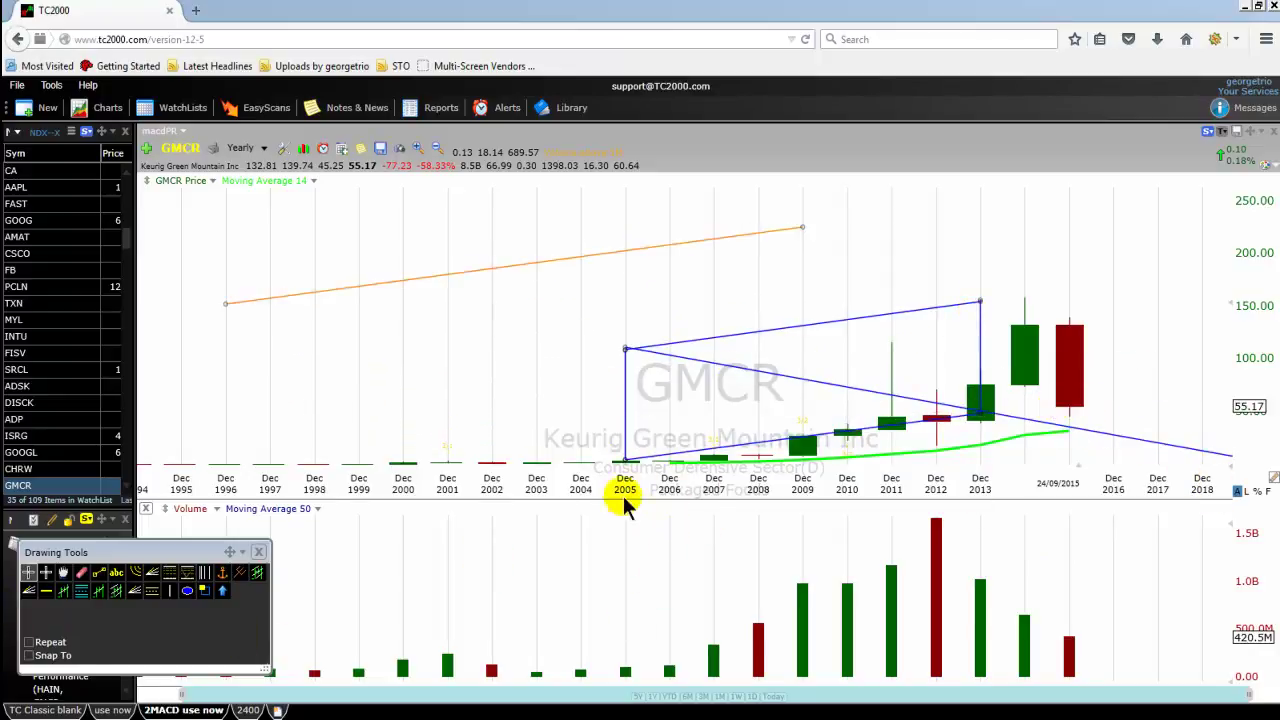
Change the lower blue trend line running from Dec 2005 to Dec 2013 to red.
{"action": "right_click", "coordinate": [707, 455]}
{"action": "left_click", "coordinate": [746, 463]}
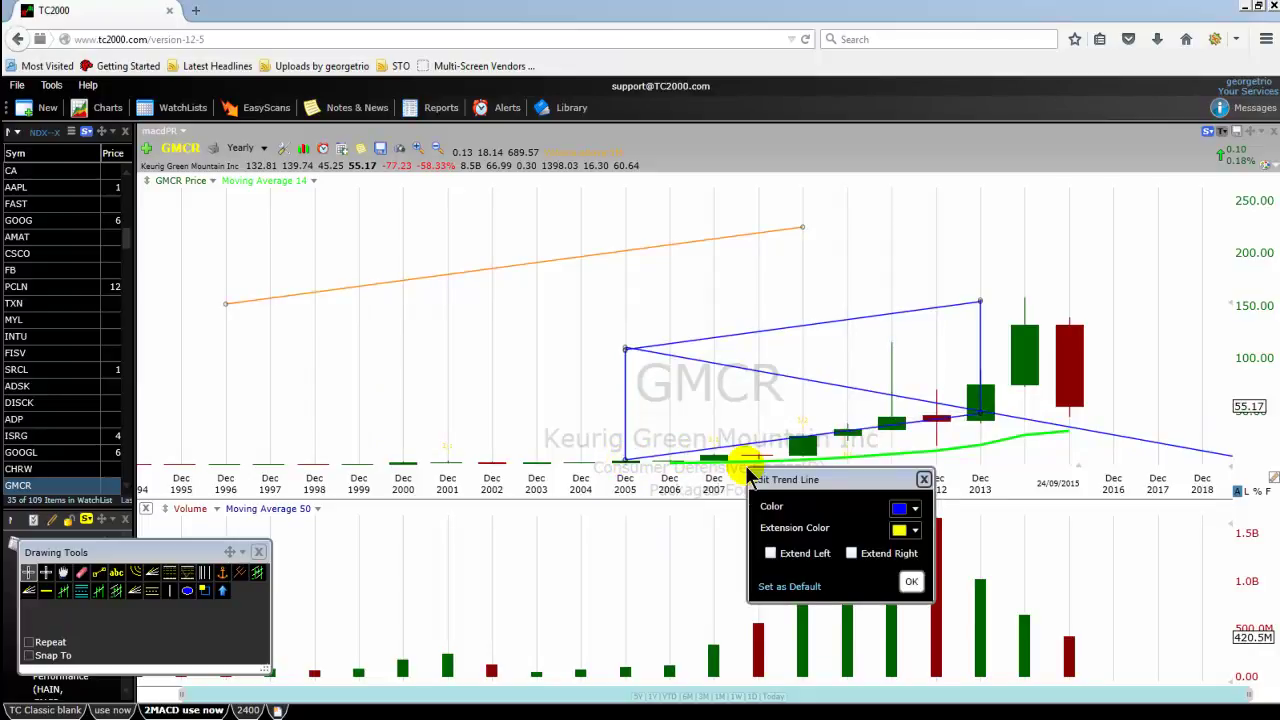
{"action": "left_click", "coordinate": [901, 512]}
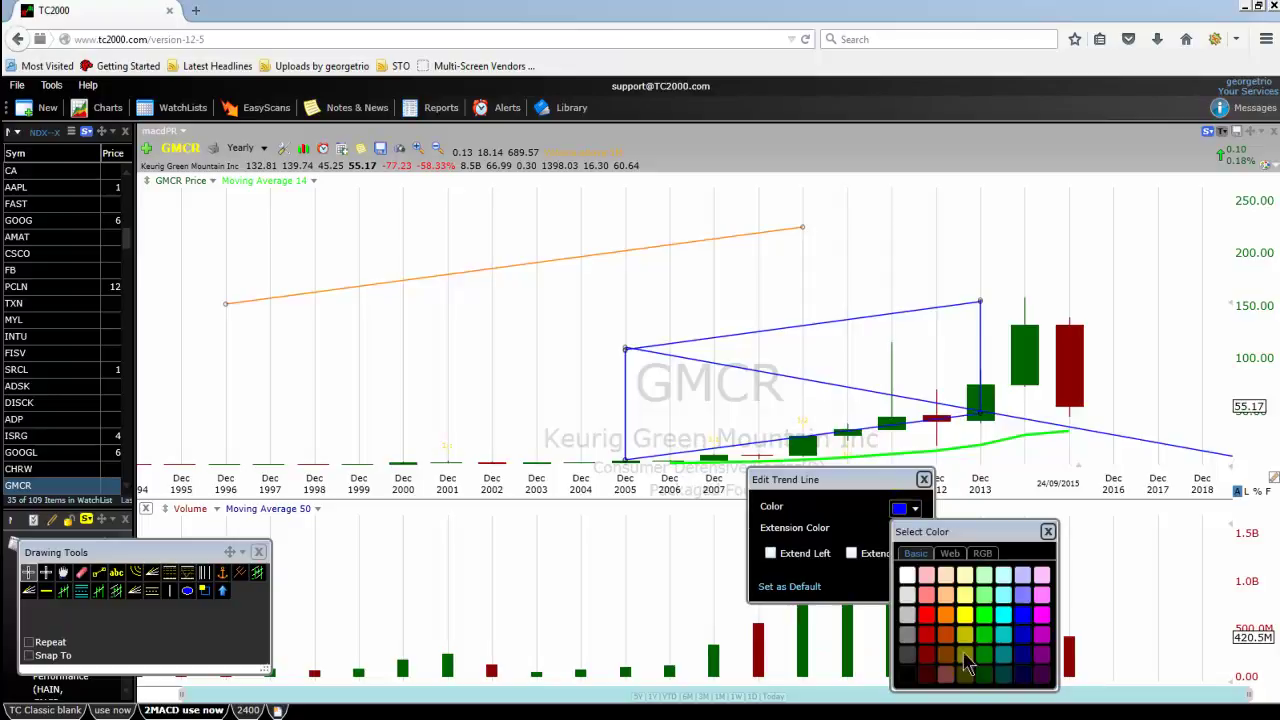
{"action": "left_click", "coordinate": [927, 614]}
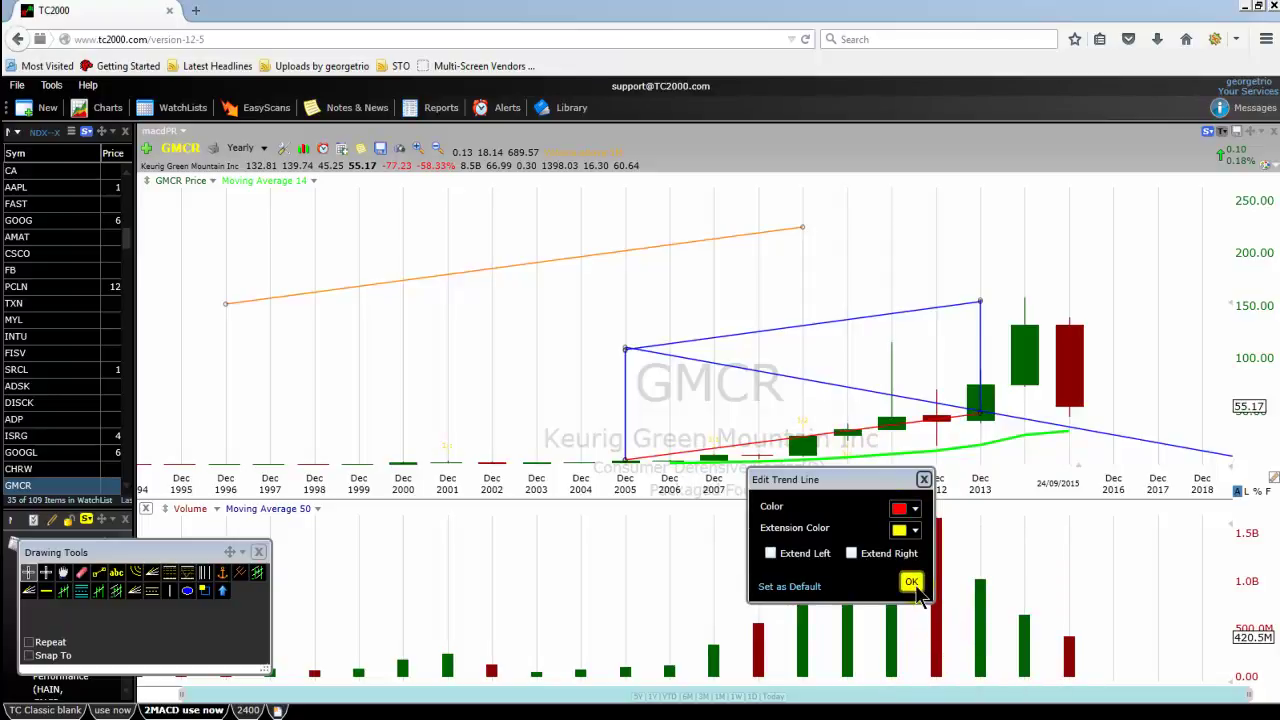
{"action": "left_click", "coordinate": [911, 582]}
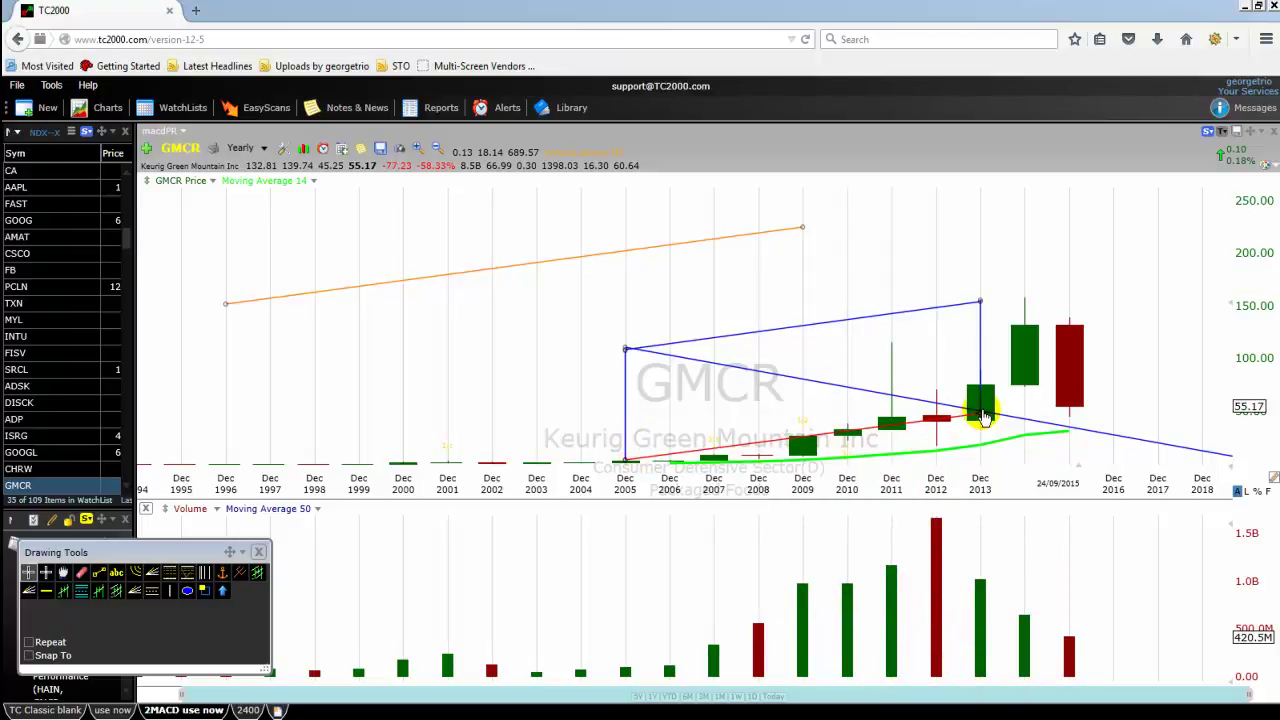
Change the vertical trend line at Dec 2013 to magenta.
{"action": "right_click", "coordinate": [980, 365]}
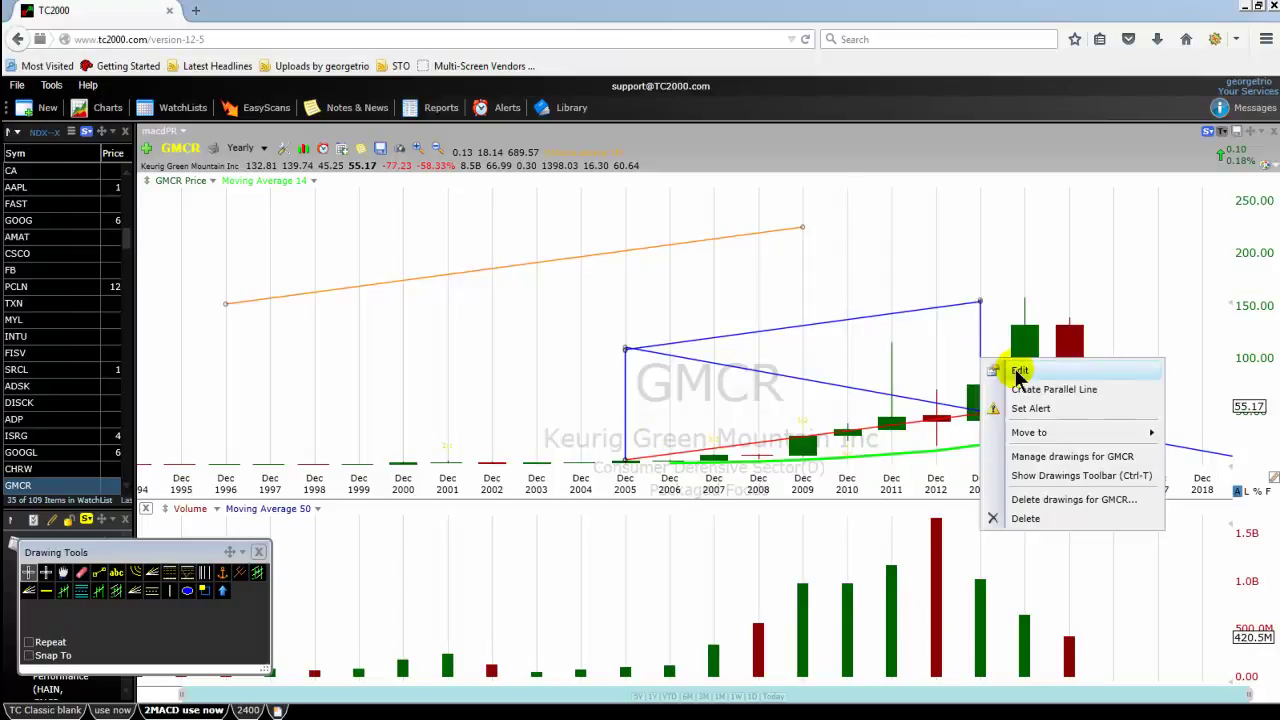
{"action": "left_click", "coordinate": [1025, 372]}
{"action": "left_click", "coordinate": [1172, 414]}
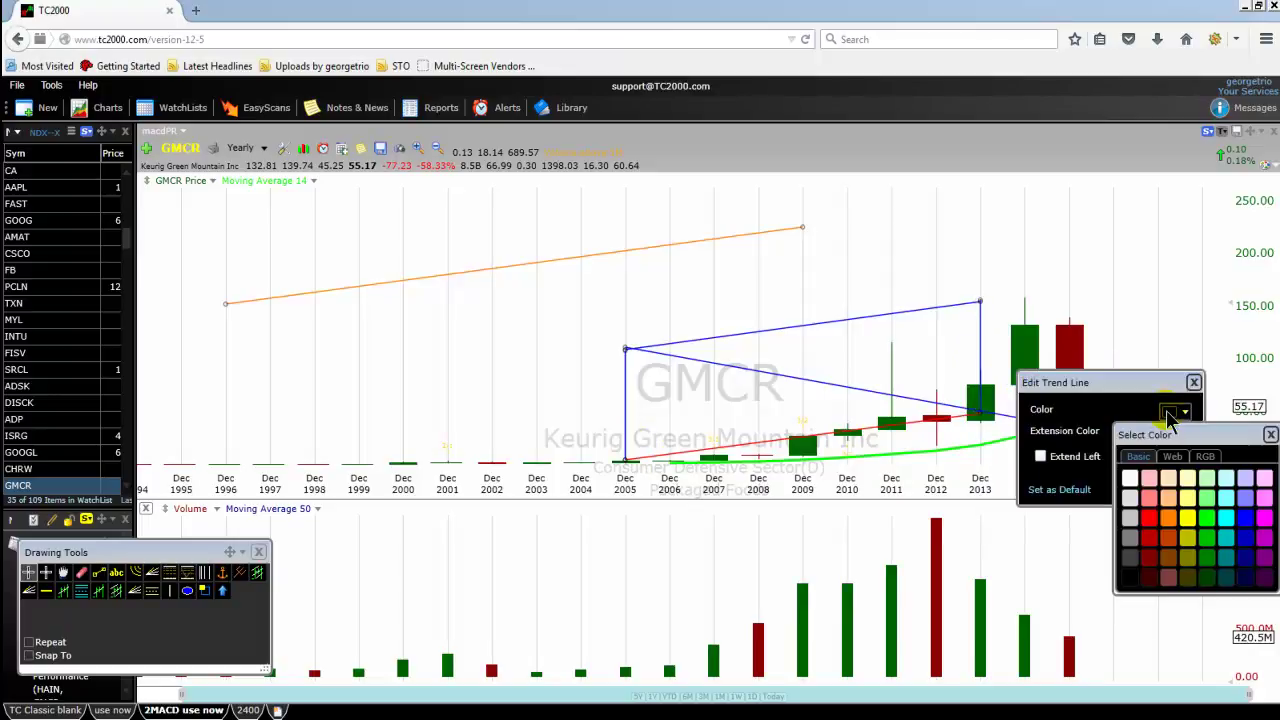
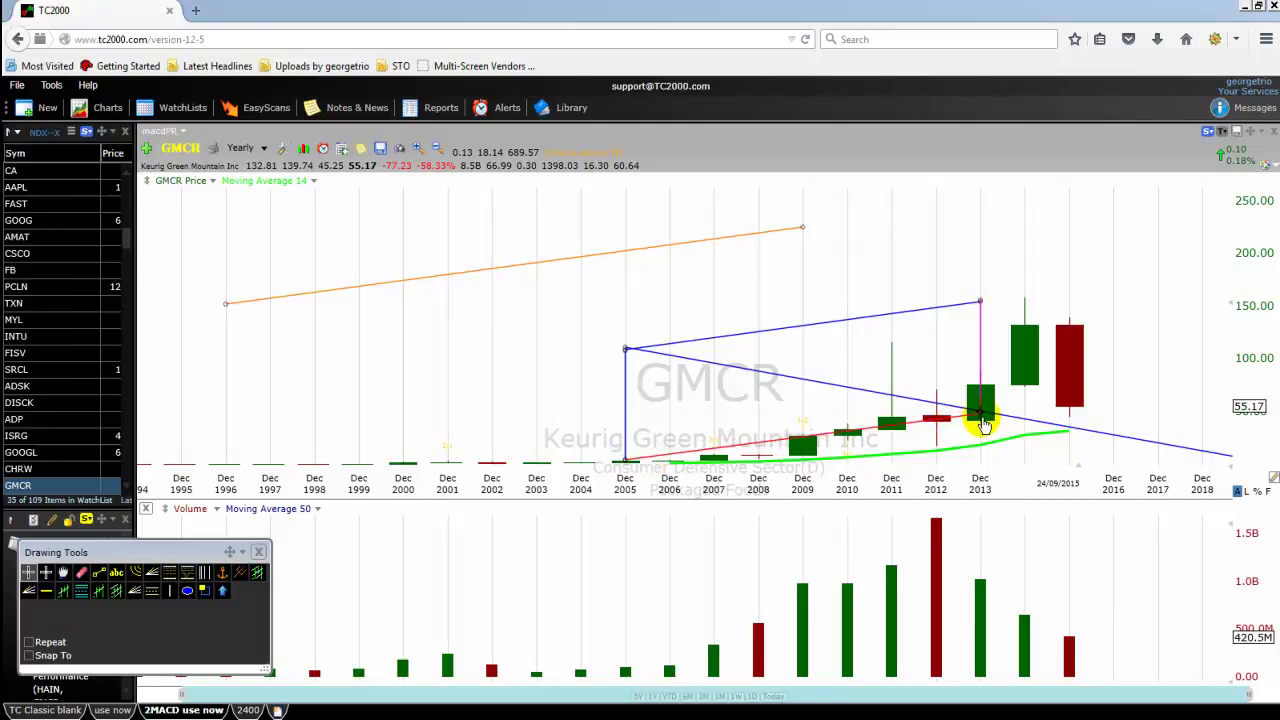
Overlay the magenta vertical line on the Dec 2005 vertical to compare lengths, and return it to Dec 2013.
{"action": "left_click", "coordinate": [980, 357]}
{"action": "left_click_drag", "start_coordinate": [980, 357], "coordinate": [630, 405]}
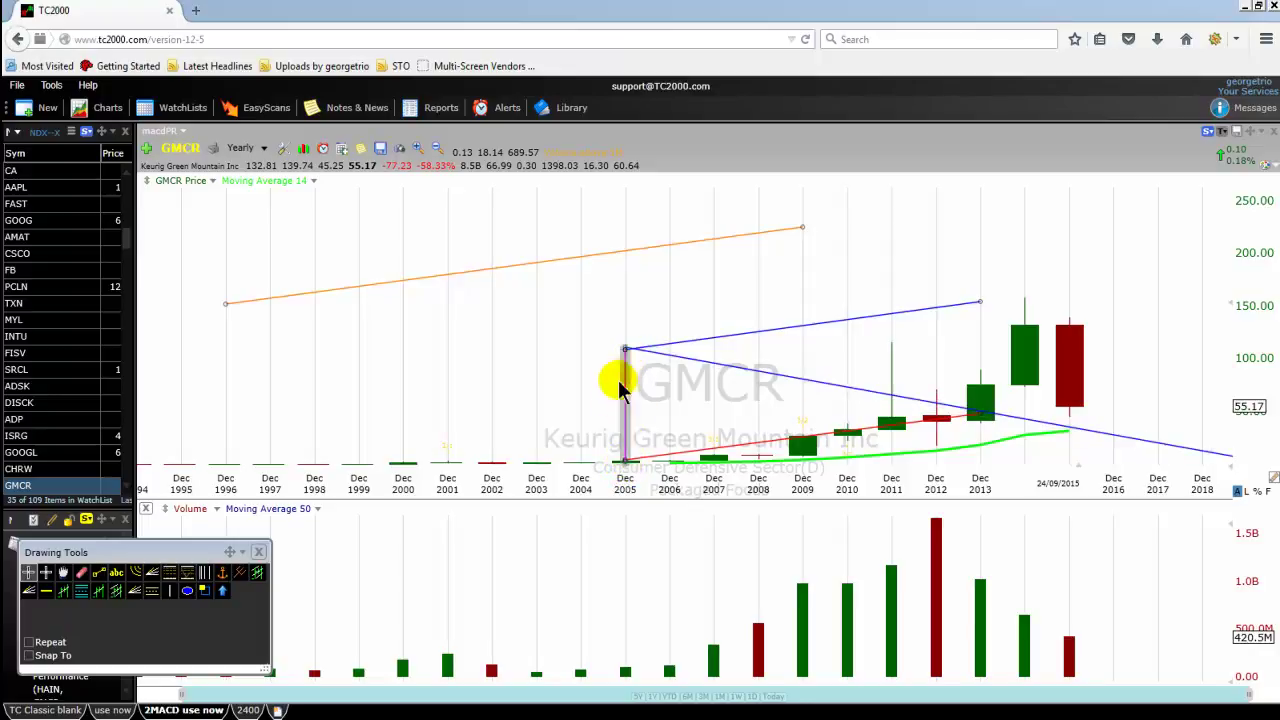
{"action": "left_click_drag", "start_coordinate": [628, 407], "coordinate": [980, 351]}
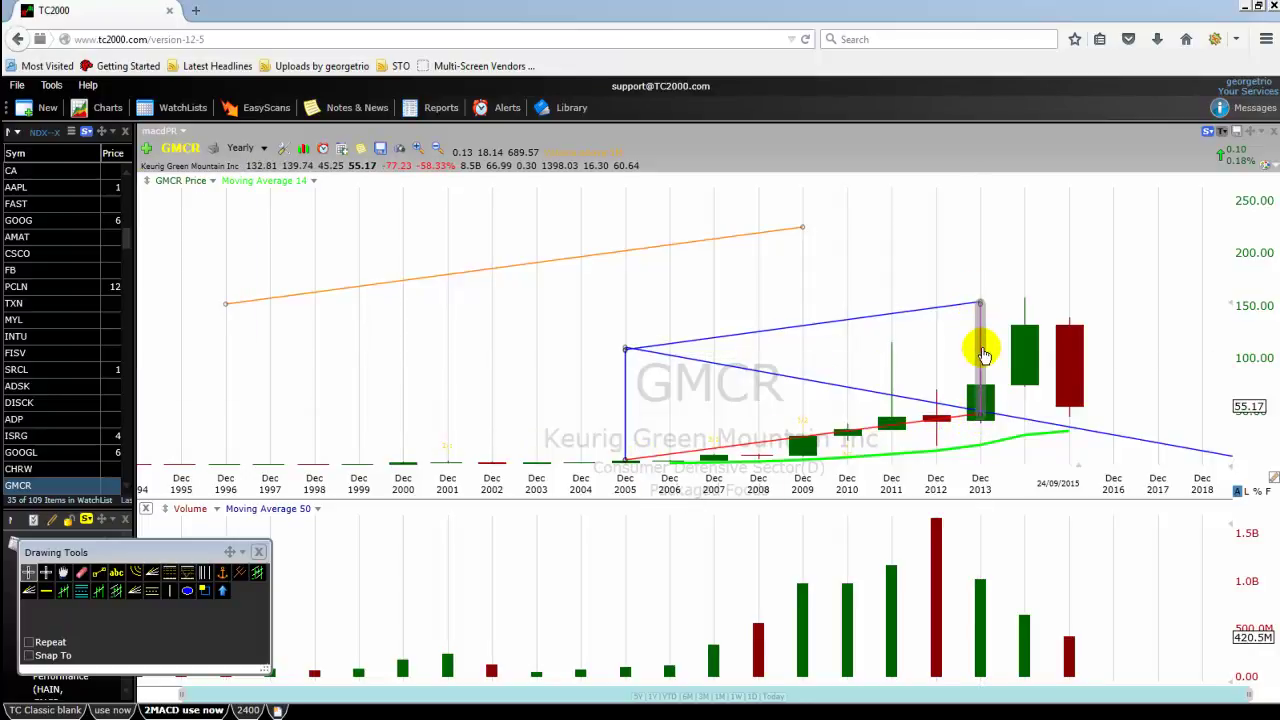
Change the vertical trend line at Dec 2005 to orange.
{"action": "right_click", "coordinate": [622, 416]}
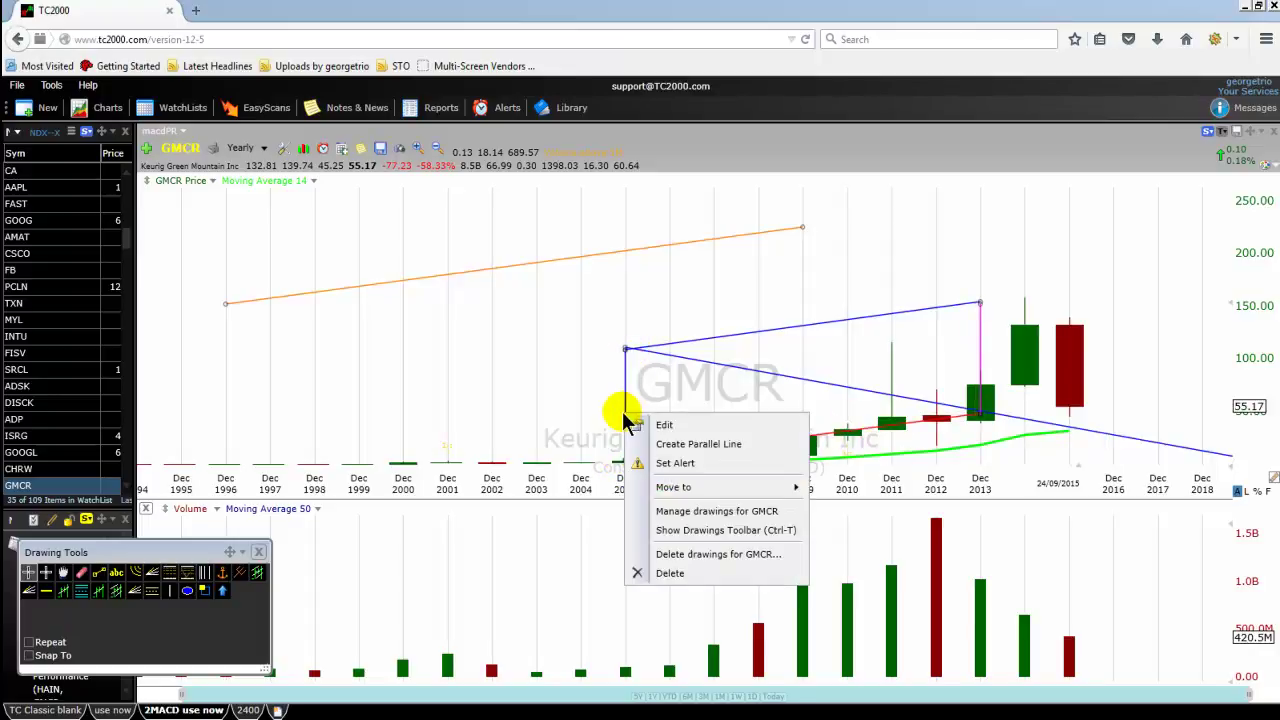
{"action": "left_click", "coordinate": [664, 427]}
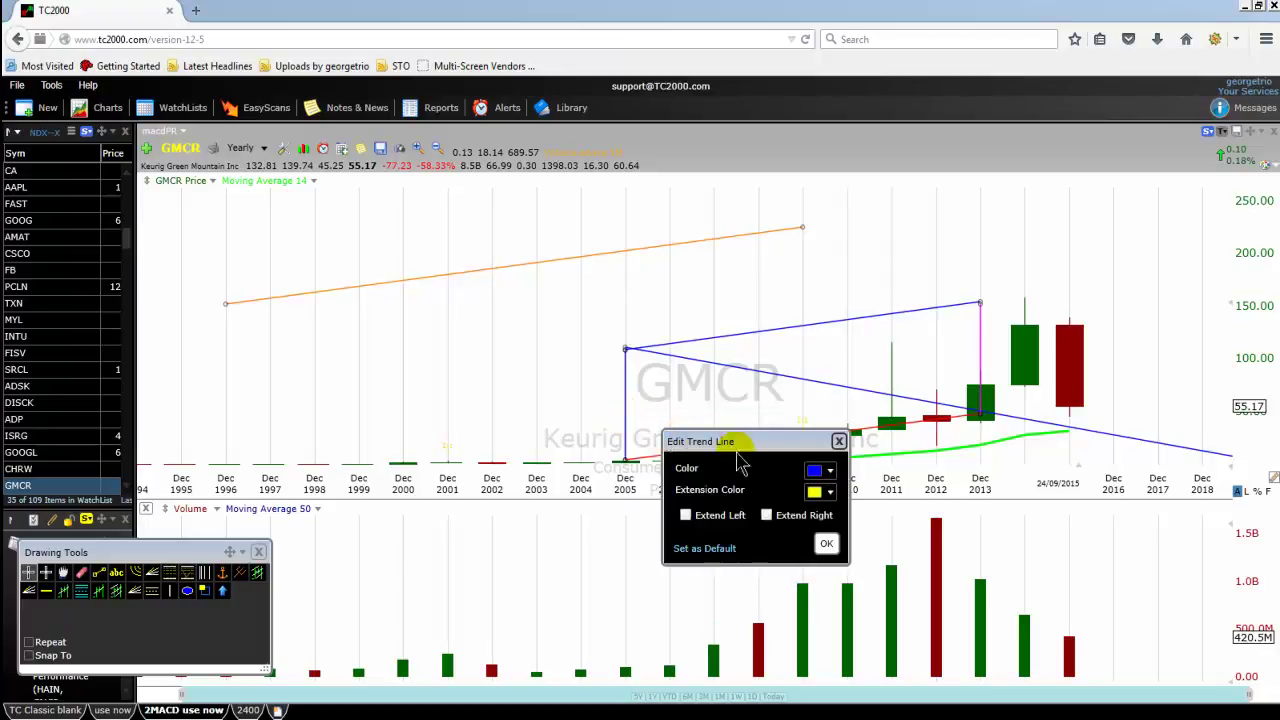
{"action": "left_click", "coordinate": [813, 474]}
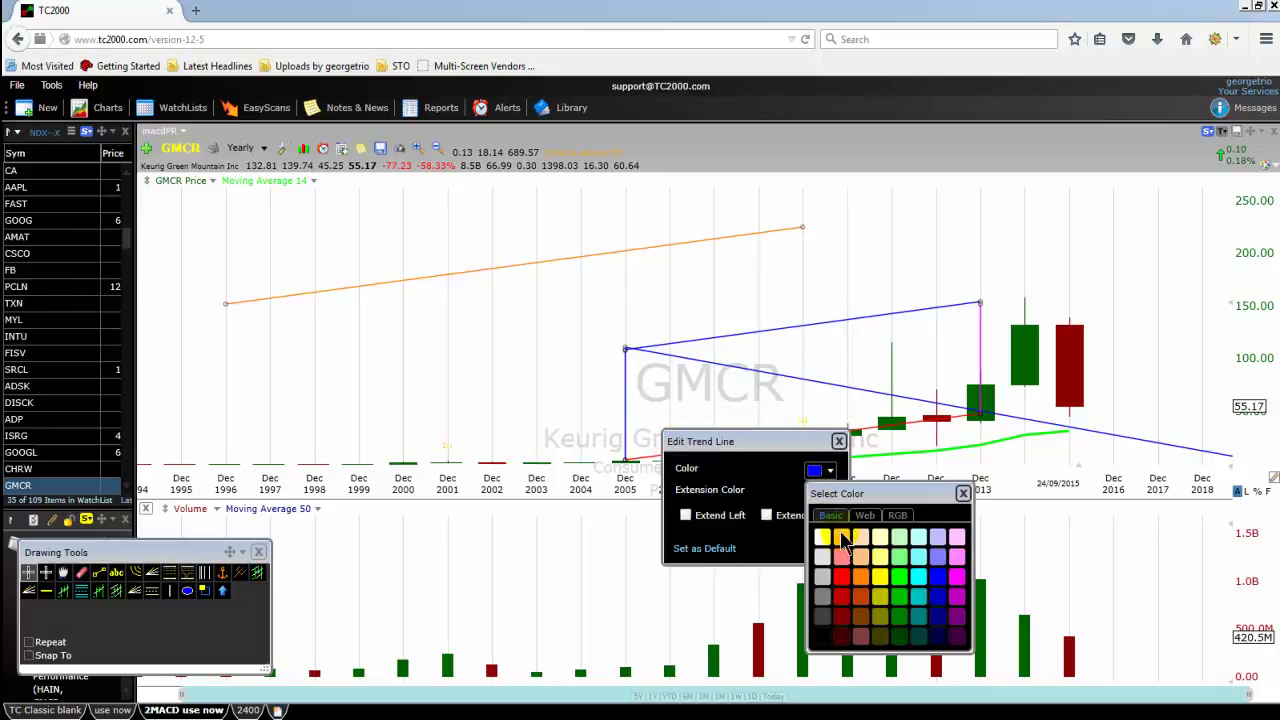
{"action": "left_click", "coordinate": [862, 590]}
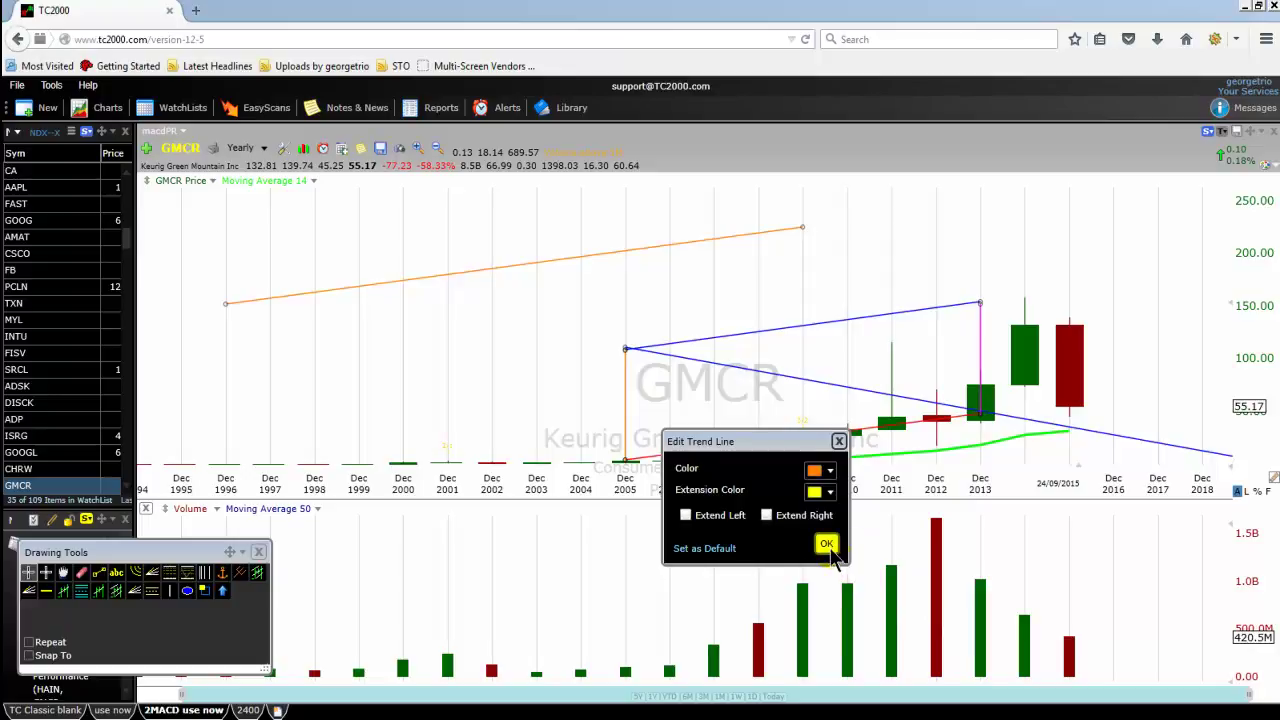
{"action": "left_click", "coordinate": [826, 543]}
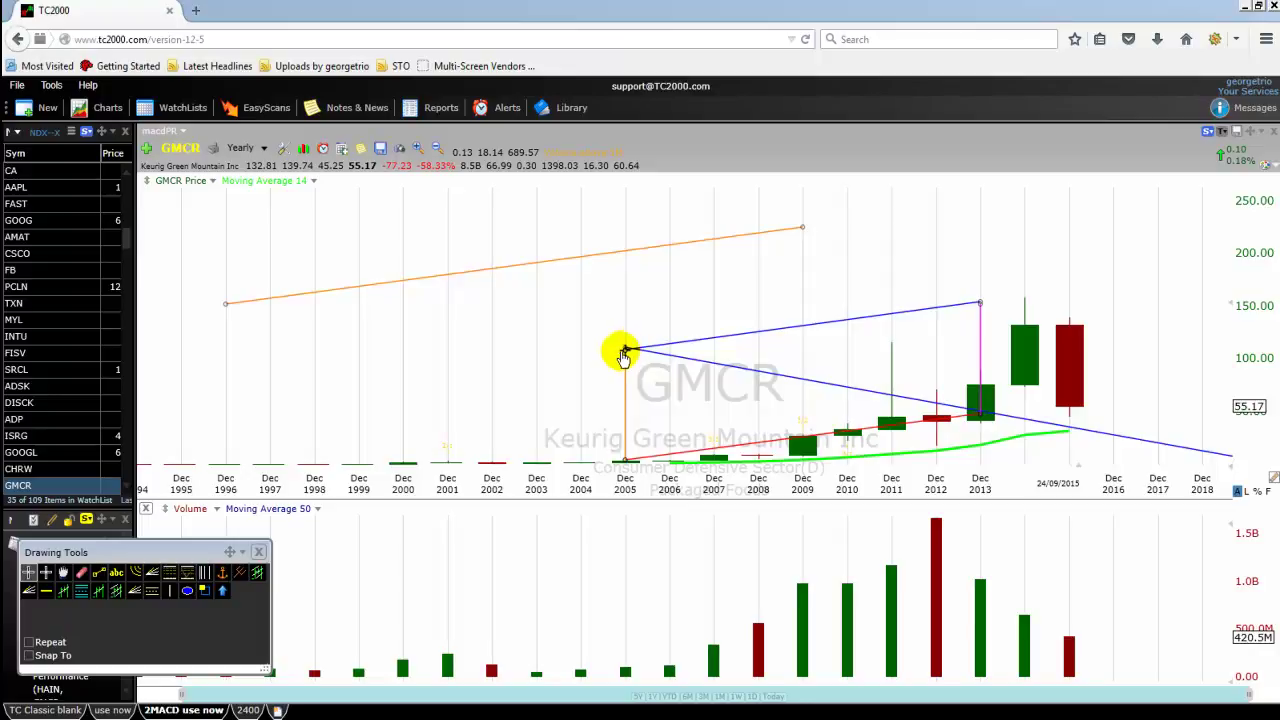
Draw two ellipses, one beside the upper end of the Dec 2005 vertical line and one beside the lower end of the Dec 2013 vertical.
{"action": "left_click", "coordinate": [187, 591]}
{"action": "left_click_drag", "start_coordinate": [625, 318], "coordinate": [590, 362]}
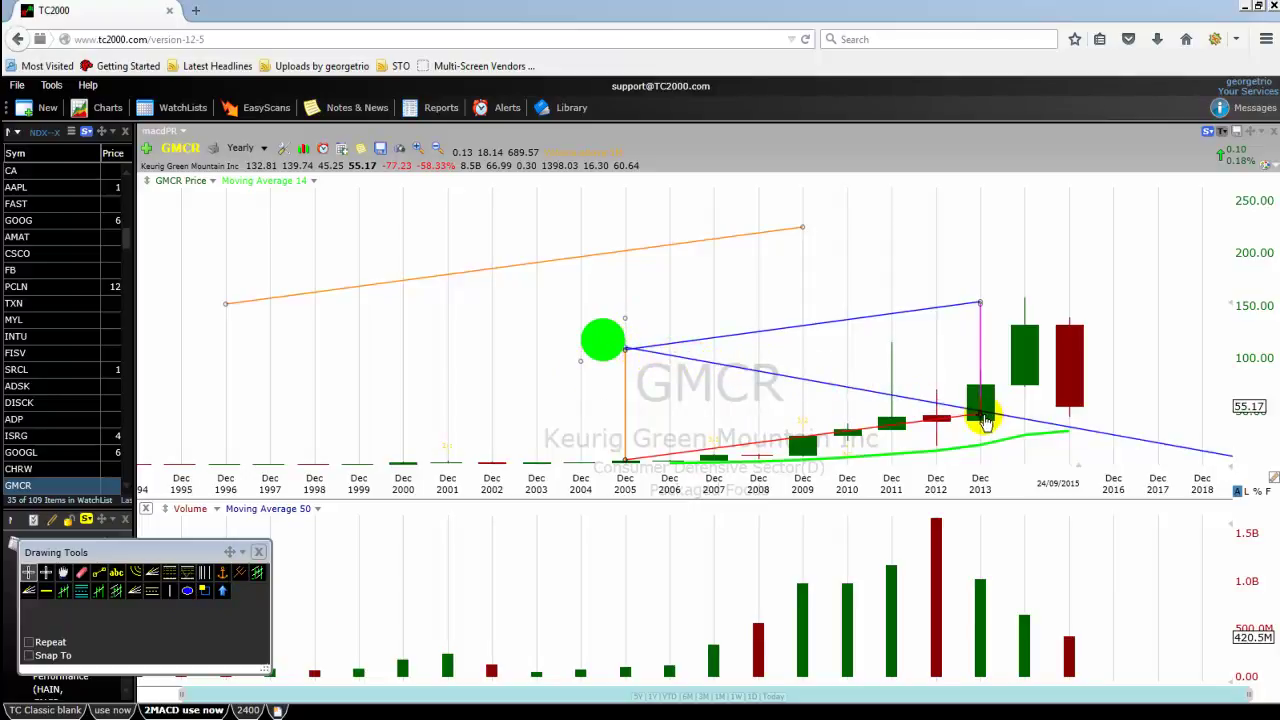
{"action": "left_click", "coordinate": [187, 591]}
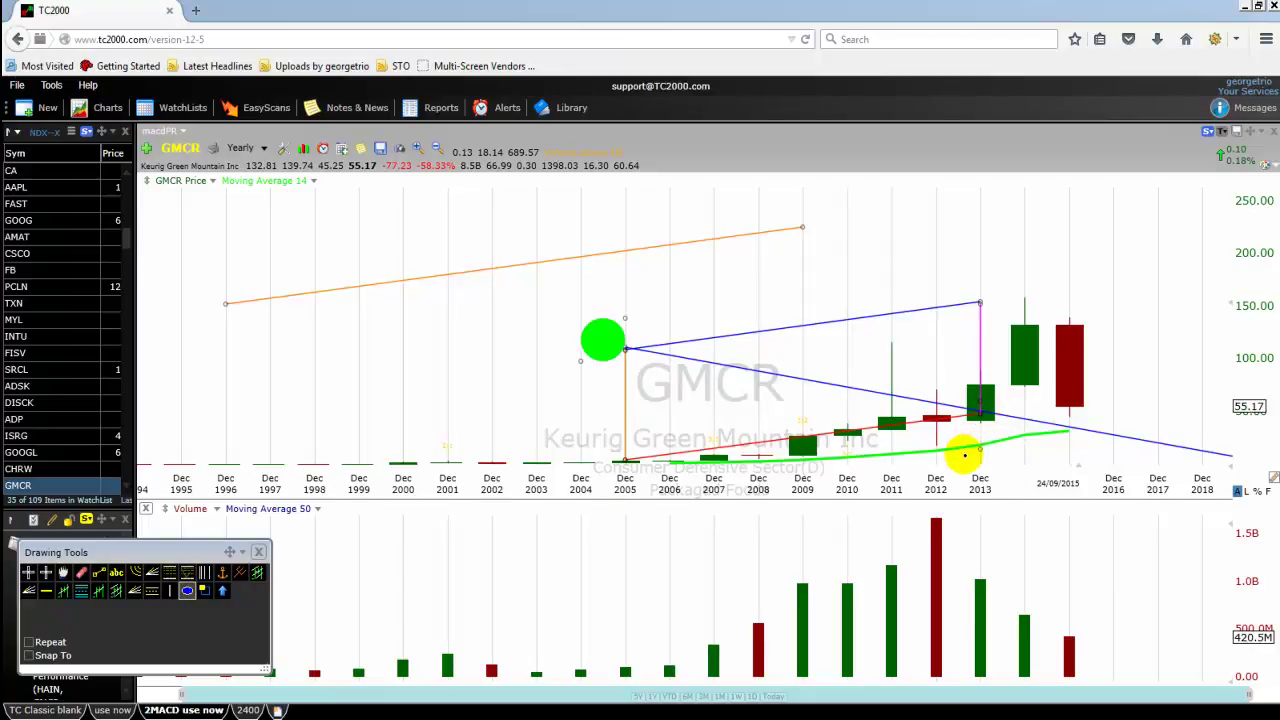
{"action": "left_click_drag", "start_coordinate": [980, 401], "coordinate": [1024, 456]}
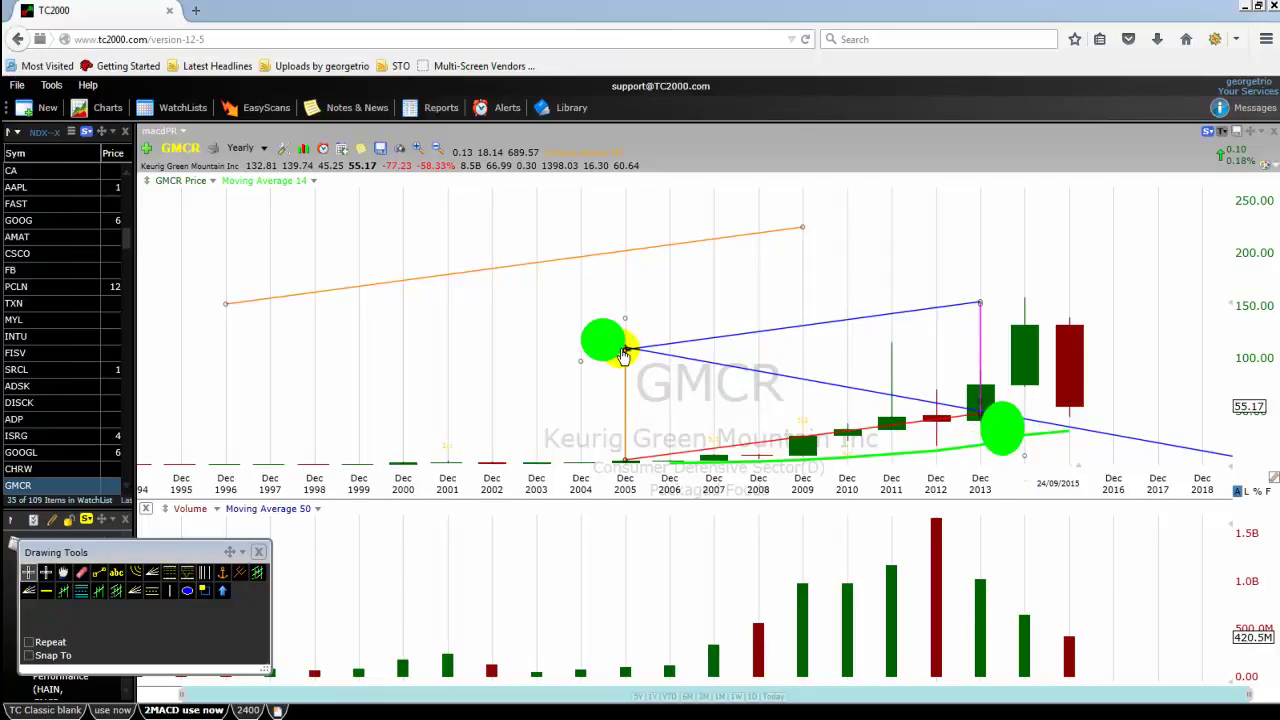
Change the descending blue trend line that starts at the upper end of the Dec 2005 vertical to bright green.
{"action": "left_click", "coordinate": [894, 398]}
{"action": "right_click", "coordinate": [738, 373]}
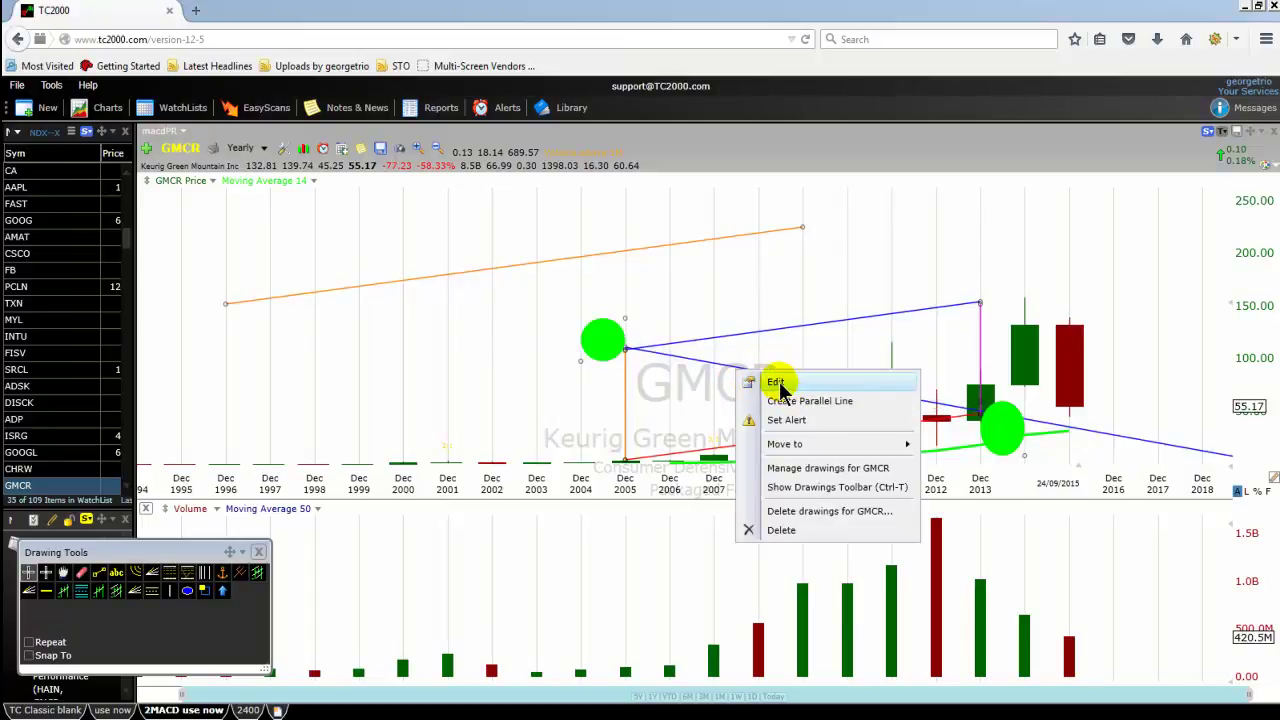
{"action": "left_click", "coordinate": [776, 383]}
{"action": "left_click", "coordinate": [940, 425]}
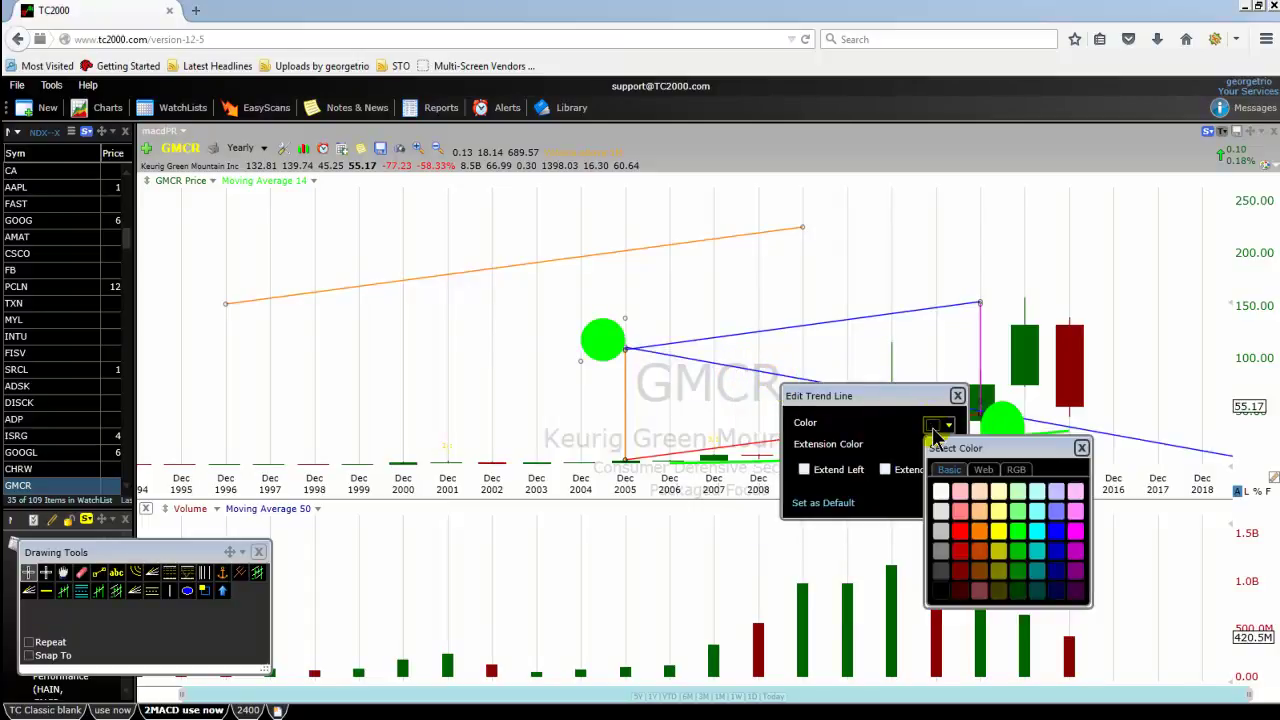
{"action": "left_click", "coordinate": [1017, 529]}
{"action": "left_click", "coordinate": [938, 495]}
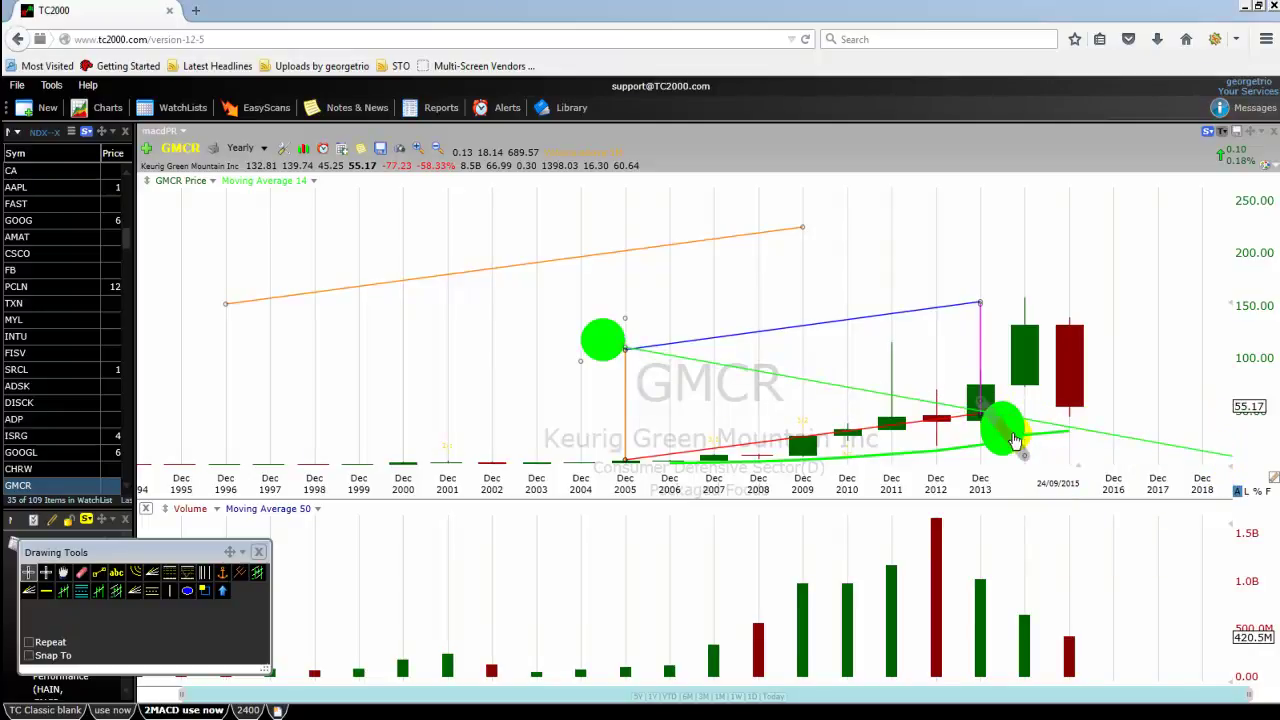
Draw a descending trend line from the lower end of the Dec 2013 vertical to about Aug 2019 and colour it red.
{"action": "left_click", "coordinate": [98, 571]}
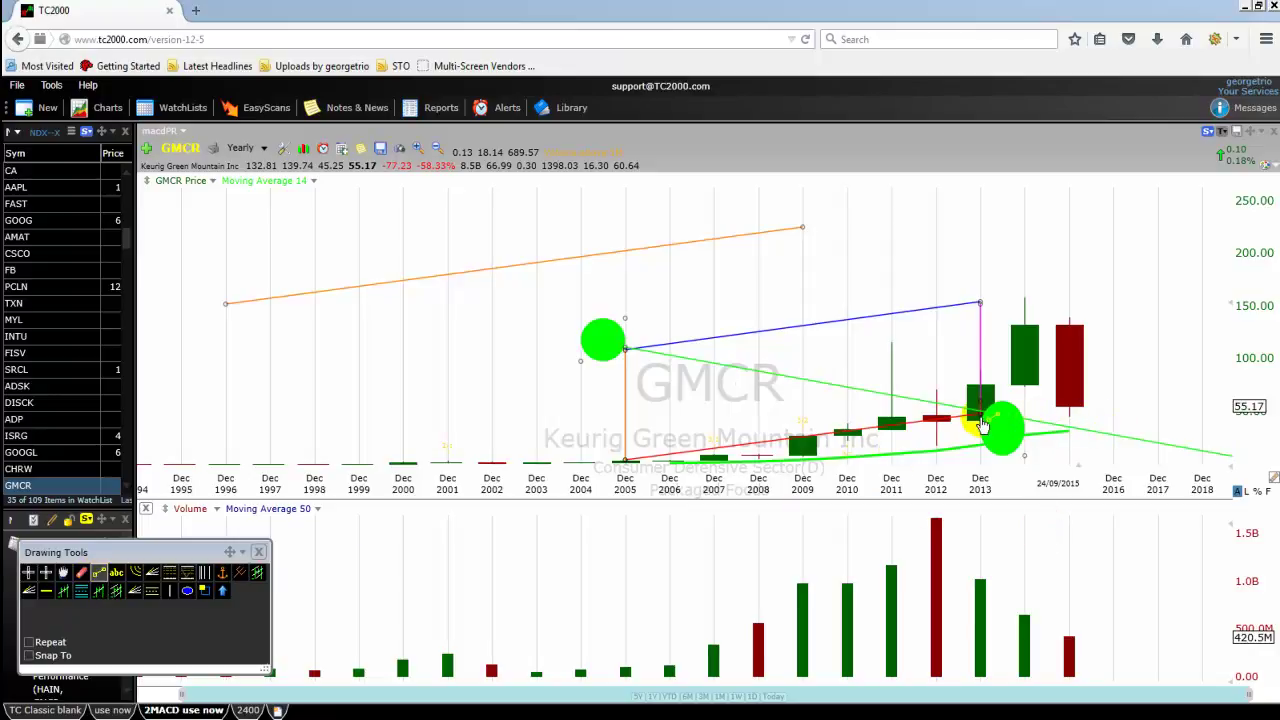
{"action": "mouse_move", "coordinate": [980, 412]}
{"action": "left_mouse_down"}
{"action": "mouse_move", "coordinate": [1071, 443]}
{"action": "mouse_move", "coordinate": [1214, 466]}
{"action": "mouse_move", "coordinate": [1202, 460]}
{"action": "mouse_move", "coordinate": [1248, 457]}
{"action": "mouse_move", "coordinate": [1207, 463]}
{"action": "mouse_move", "coordinate": [1234, 466]}
{"action": "left_mouse_up"}
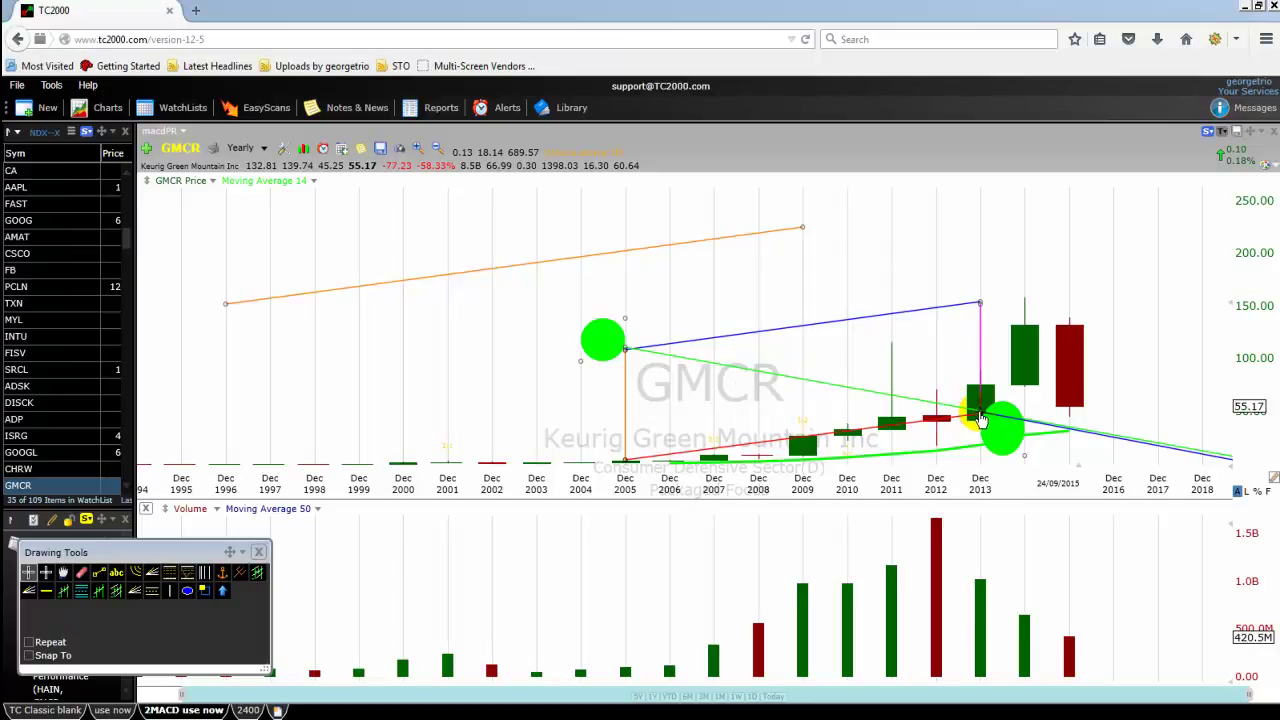
{"action": "right_click", "coordinate": [1040, 429]}
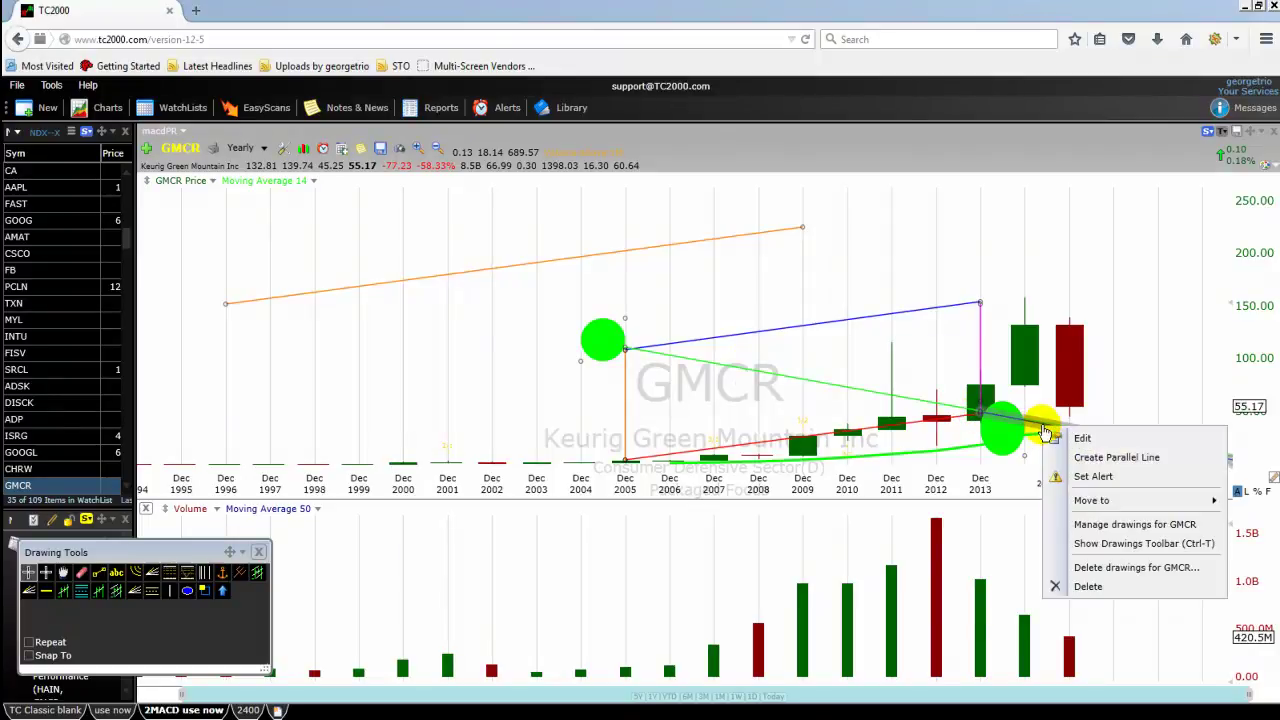
{"action": "left_click", "coordinate": [1083, 440]}
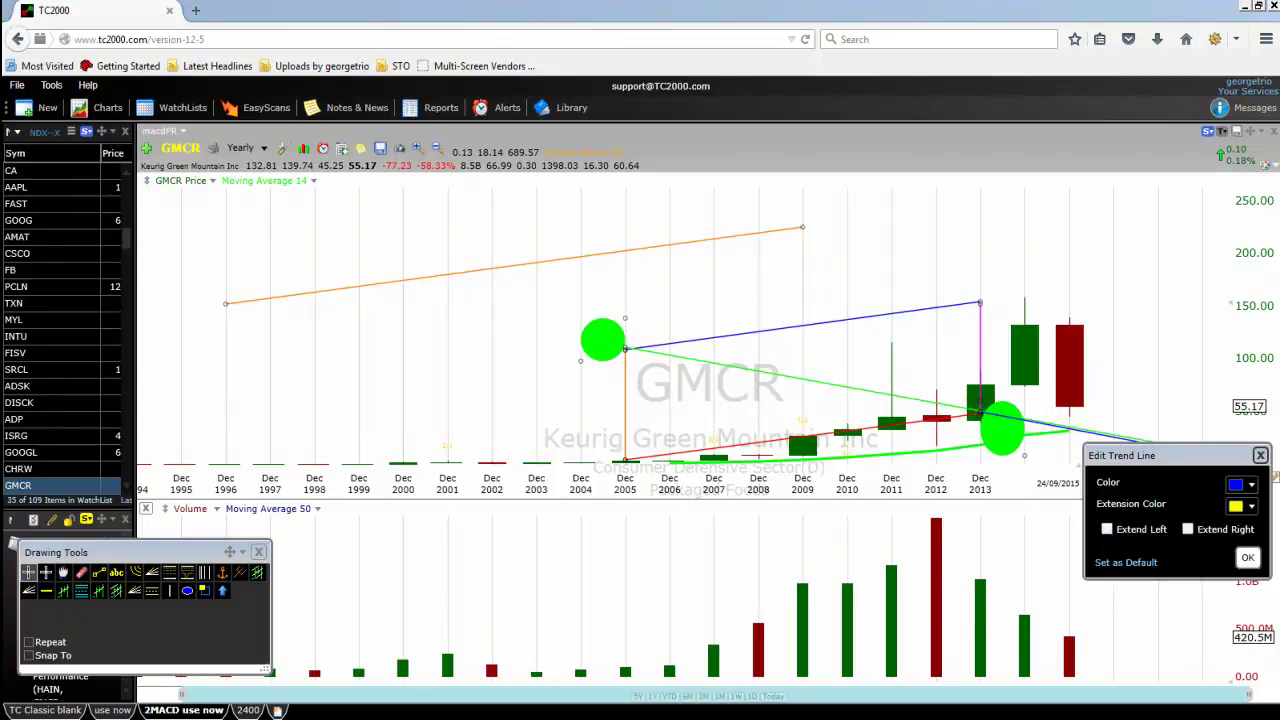
{"action": "left_click", "coordinate": [1250, 506]}
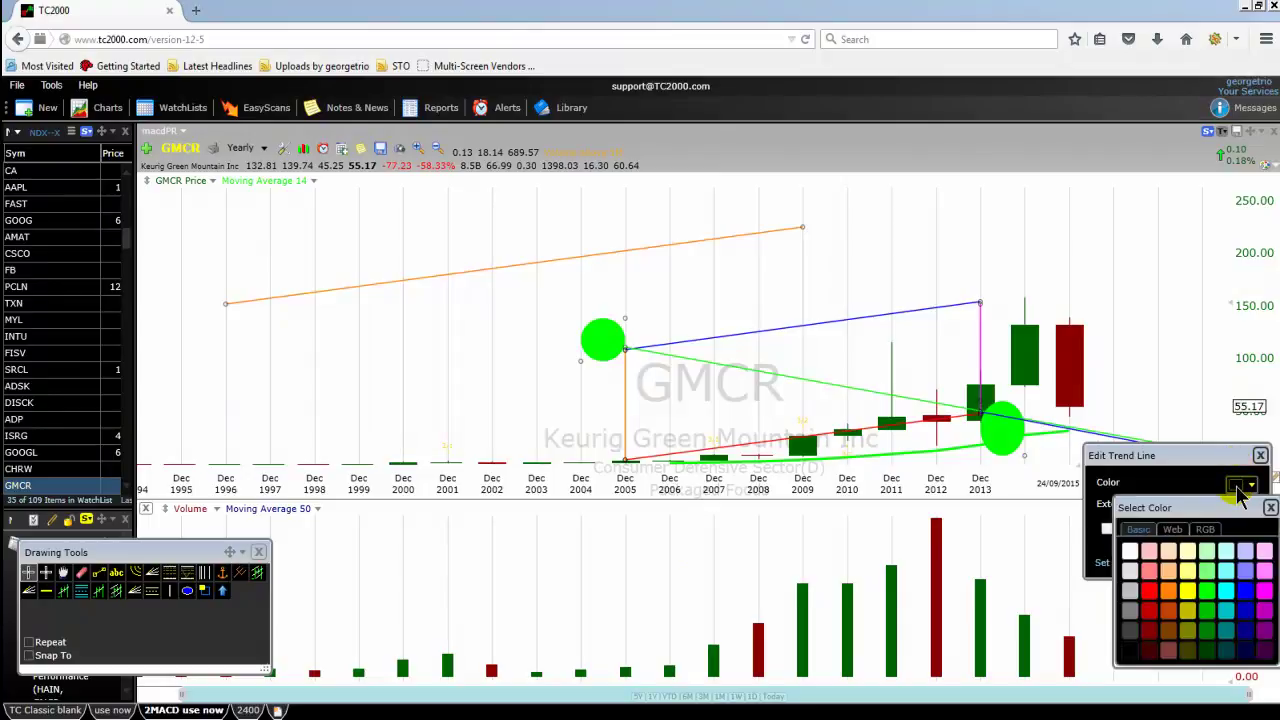
{"action": "left_click", "coordinate": [1227, 595]}
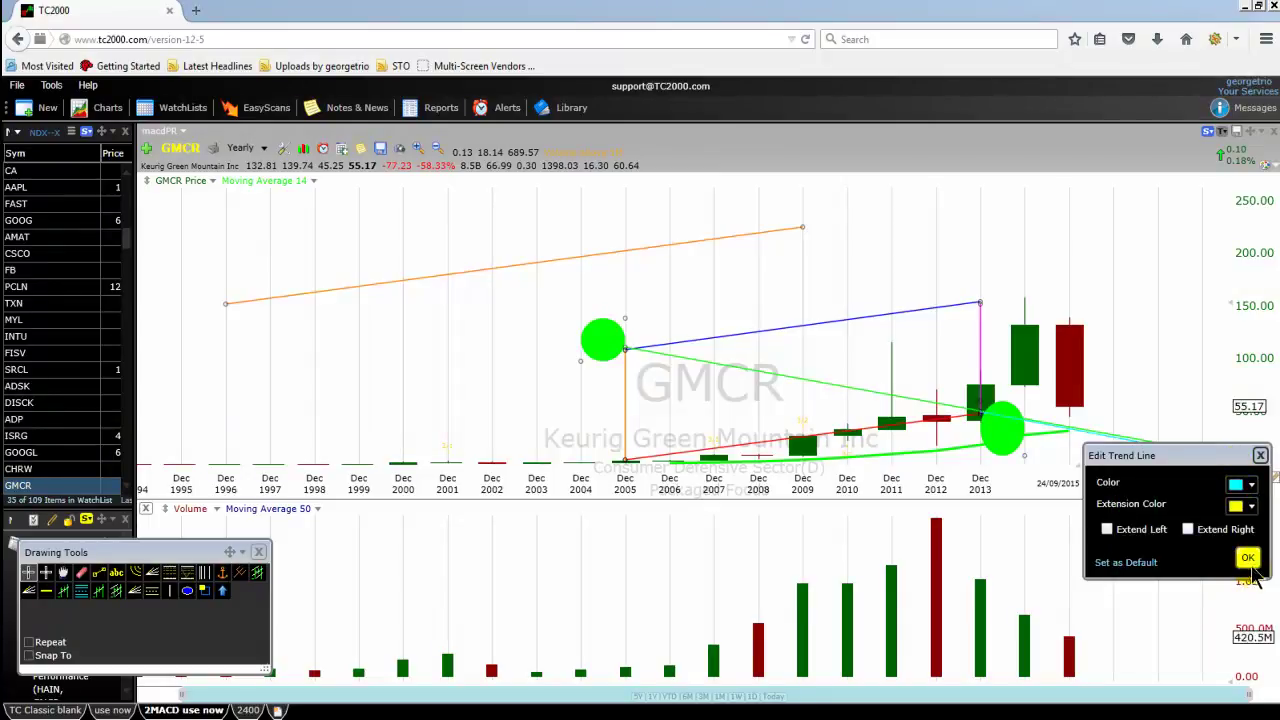
{"action": "left_click", "coordinate": [1248, 486]}
{"action": "left_click", "coordinate": [1240, 489]}
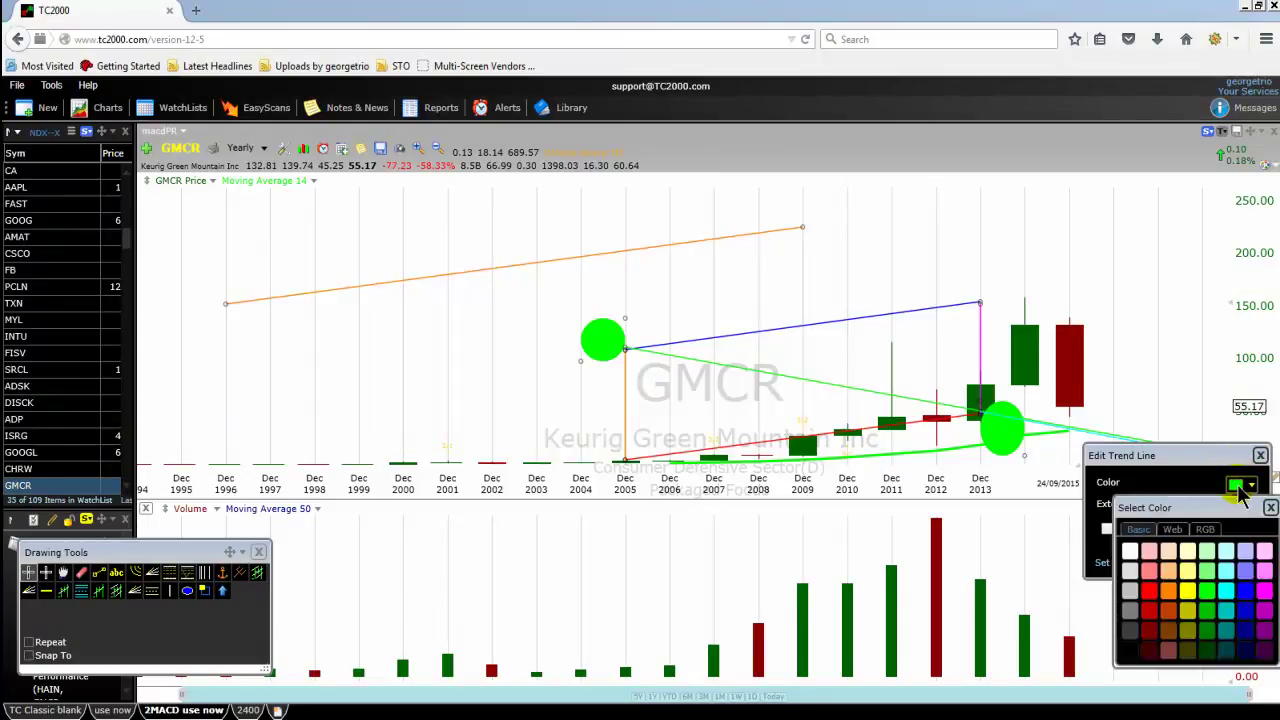
{"action": "left_click", "coordinate": [1150, 595]}
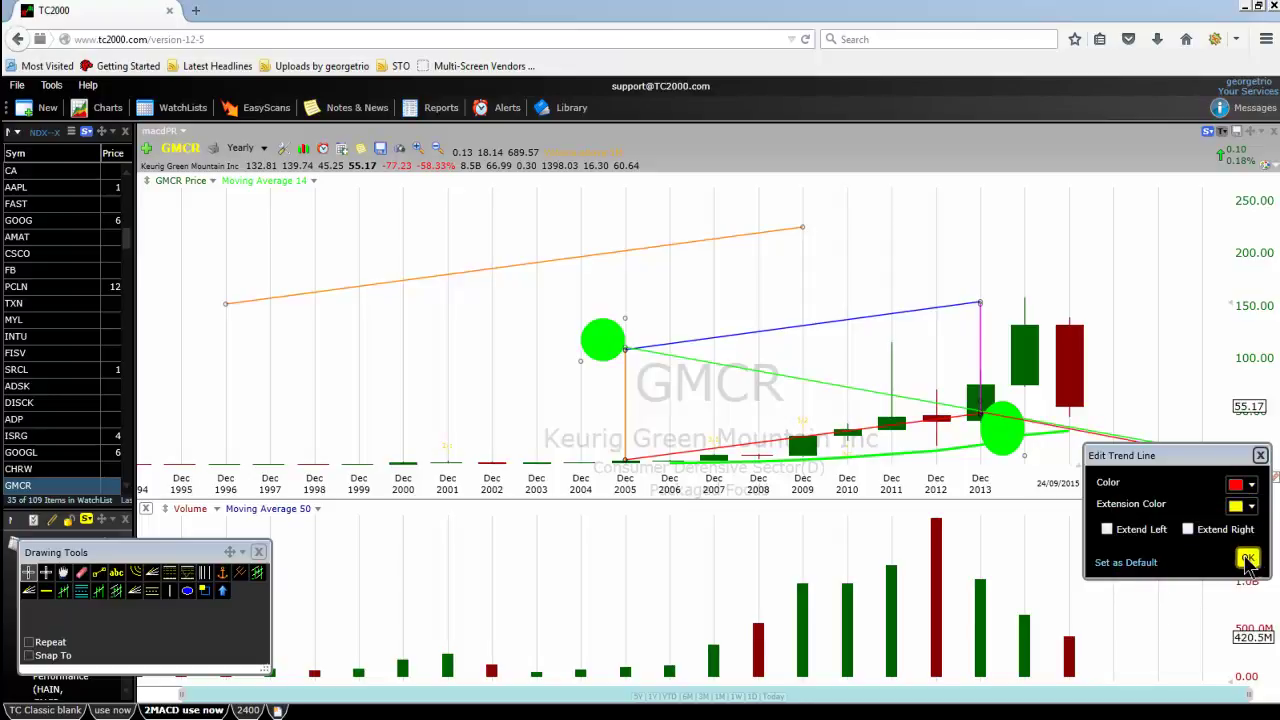
{"action": "left_click", "coordinate": [1247, 560]}
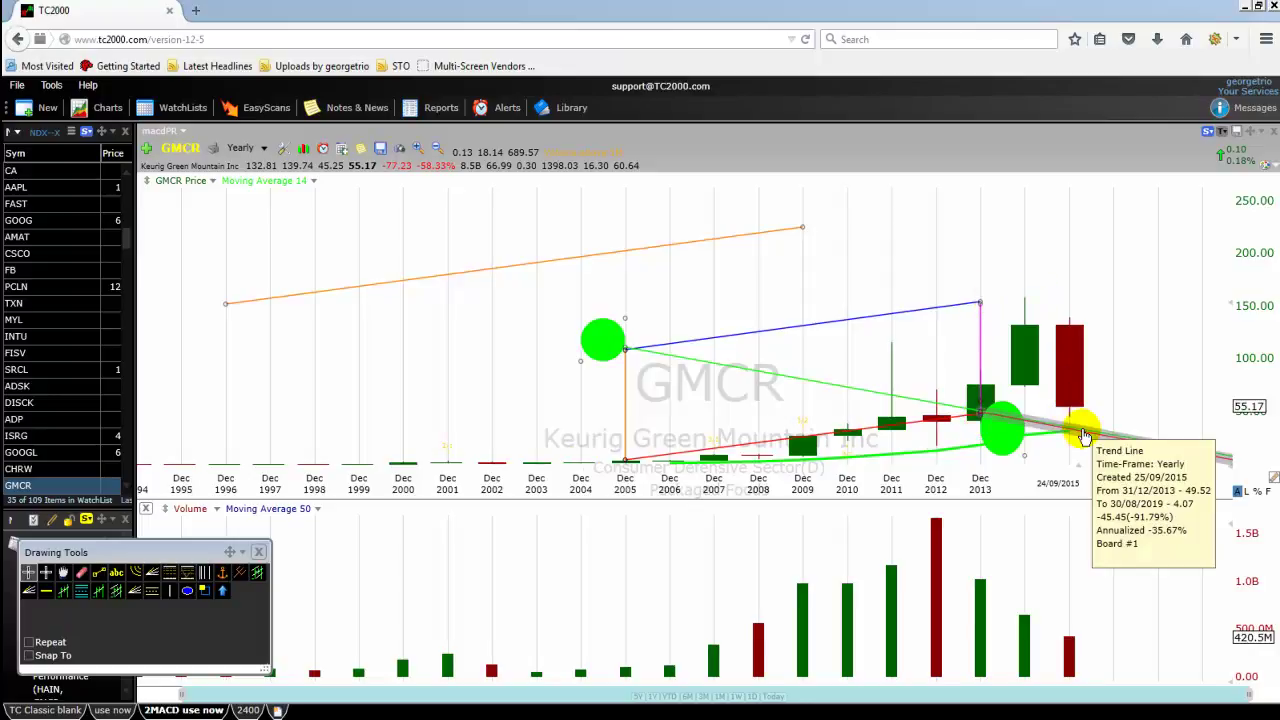
Move the lower green ellipse below the 2015 candle, and draw a nearly horizontal trend line from the Dec 2013 vertical's lower end to Dec 2018.
{"action": "left_click_drag", "start_coordinate": [1003, 440], "coordinate": [1090, 456]}
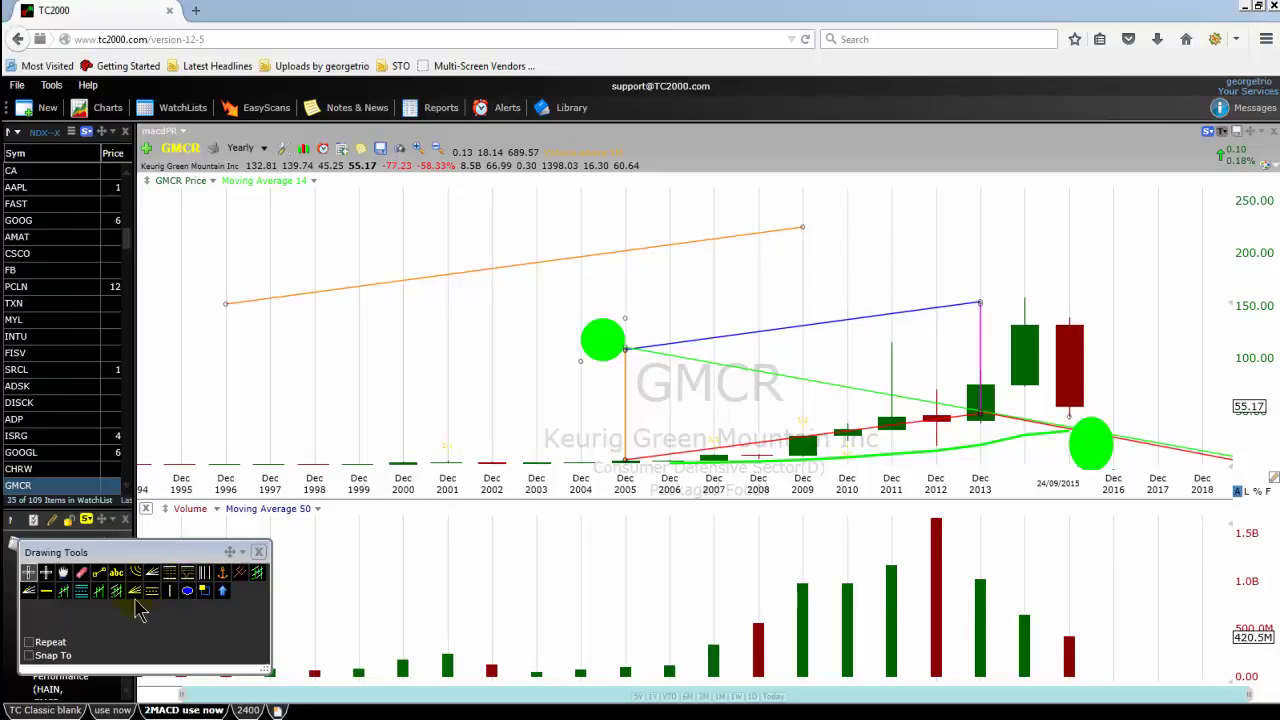
{"action": "left_click", "coordinate": [99, 572]}
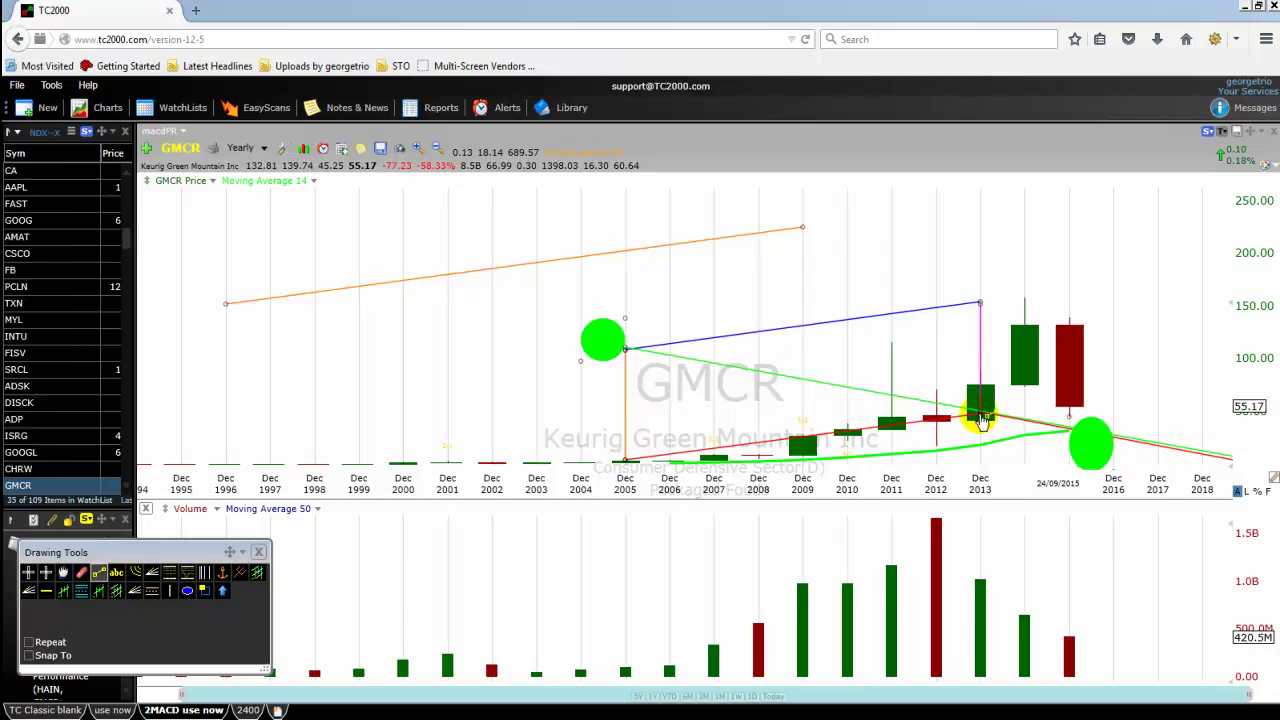
{"action": "mouse_move", "coordinate": [981, 411]}
{"action": "left_mouse_down"}
{"action": "mouse_move", "coordinate": [1171, 410]}
{"action": "mouse_move", "coordinate": [1203, 424]}
{"action": "mouse_move", "coordinate": [1202, 410]}
{"action": "left_mouse_up"}
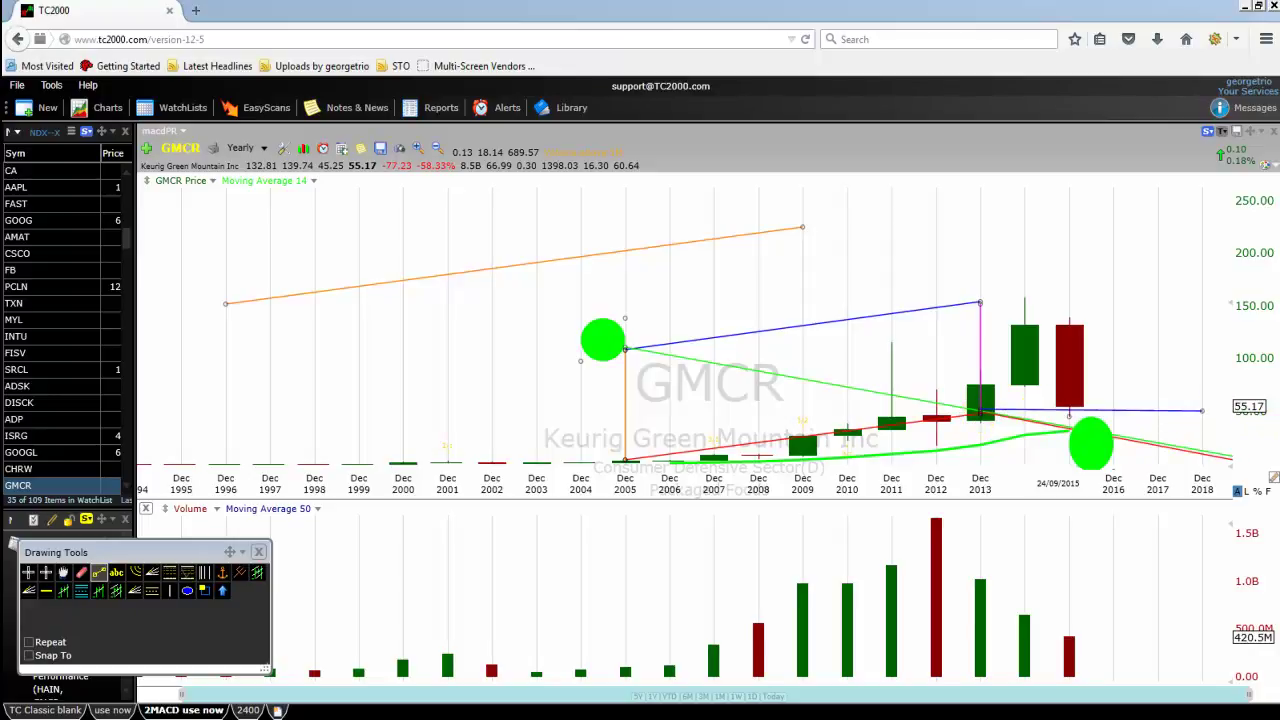
{"action": "key", "text": "Escape"}
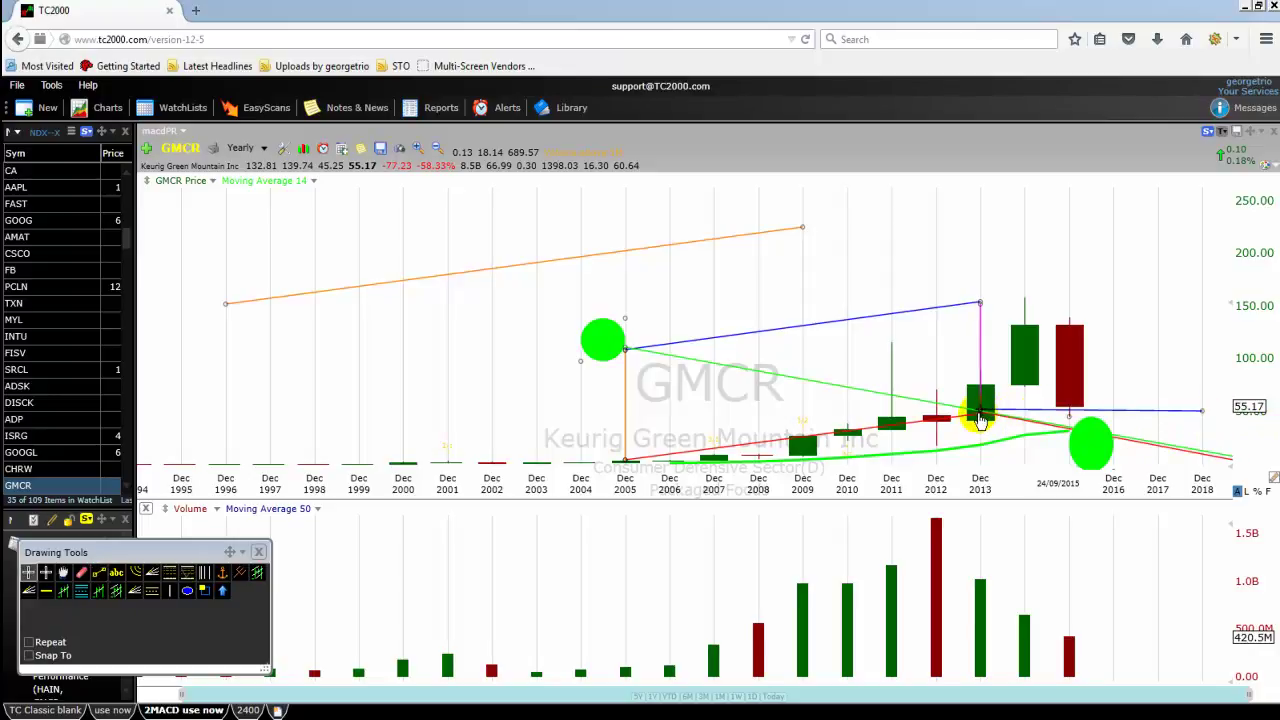
{"action": "left_click", "coordinate": [987, 413]}
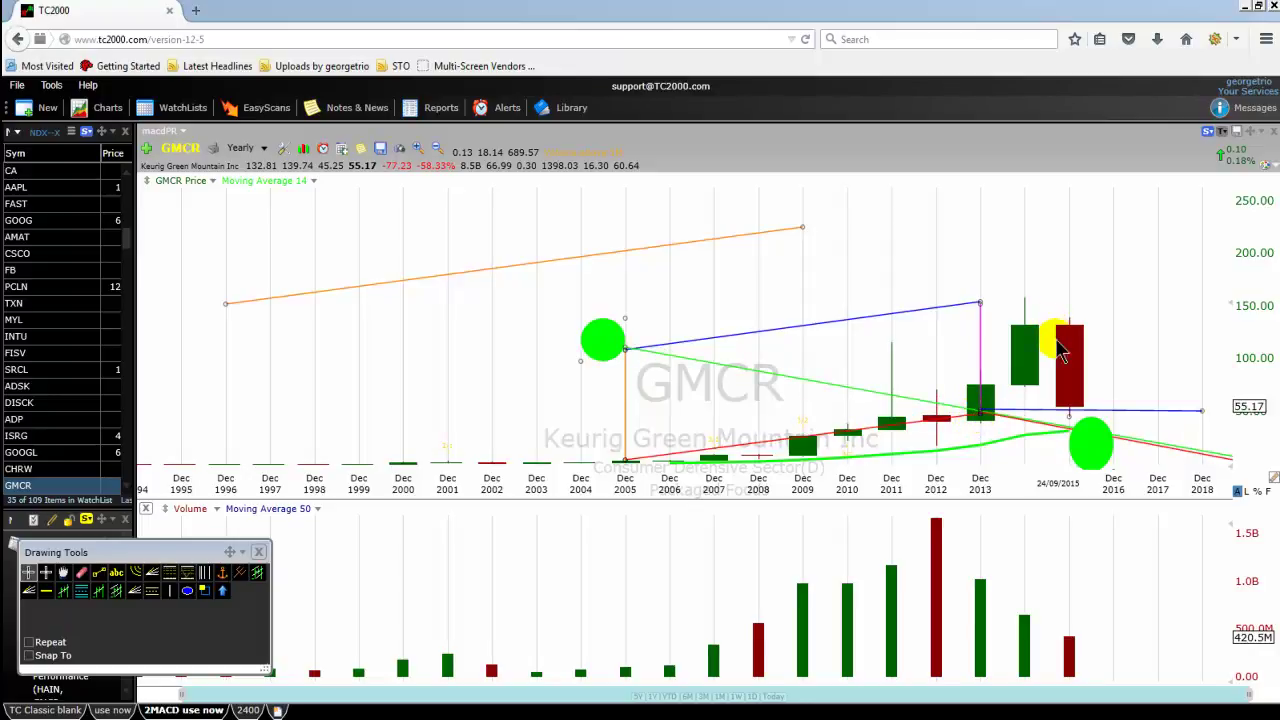
{"action": "mouse_move", "coordinate": [1070, 417]}
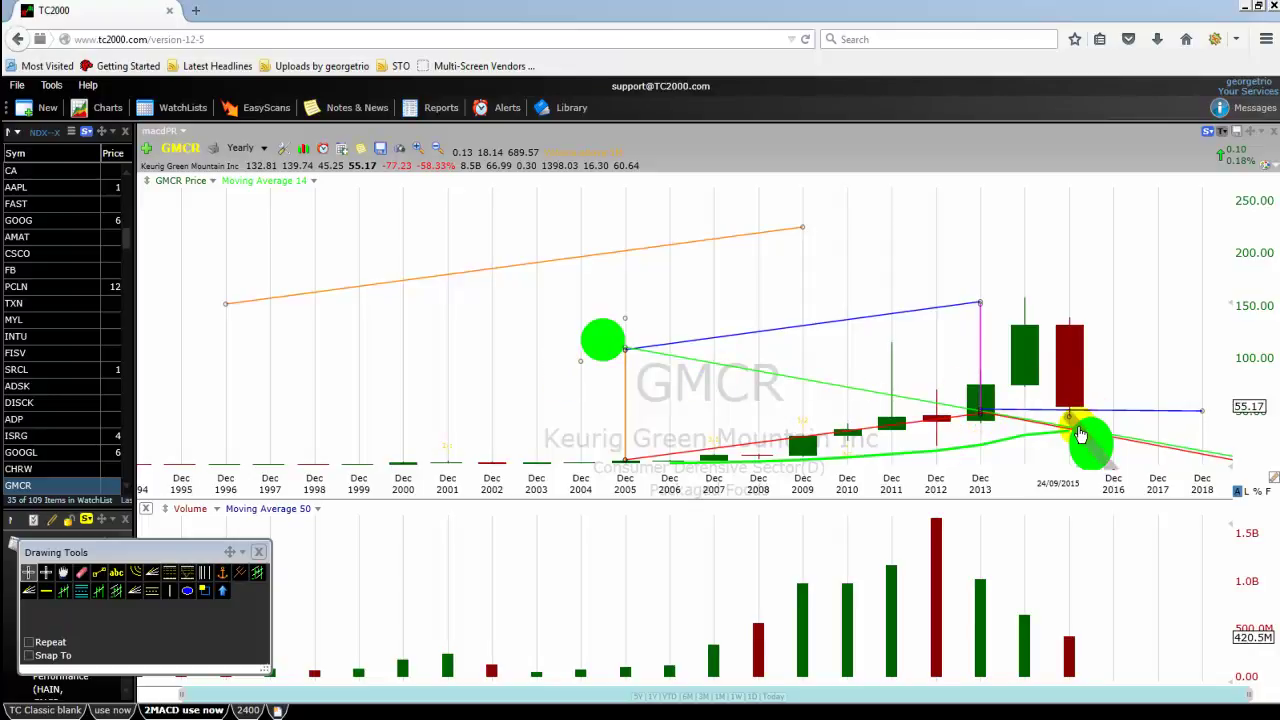
{"action": "mouse_move", "coordinate": [1080, 434]}
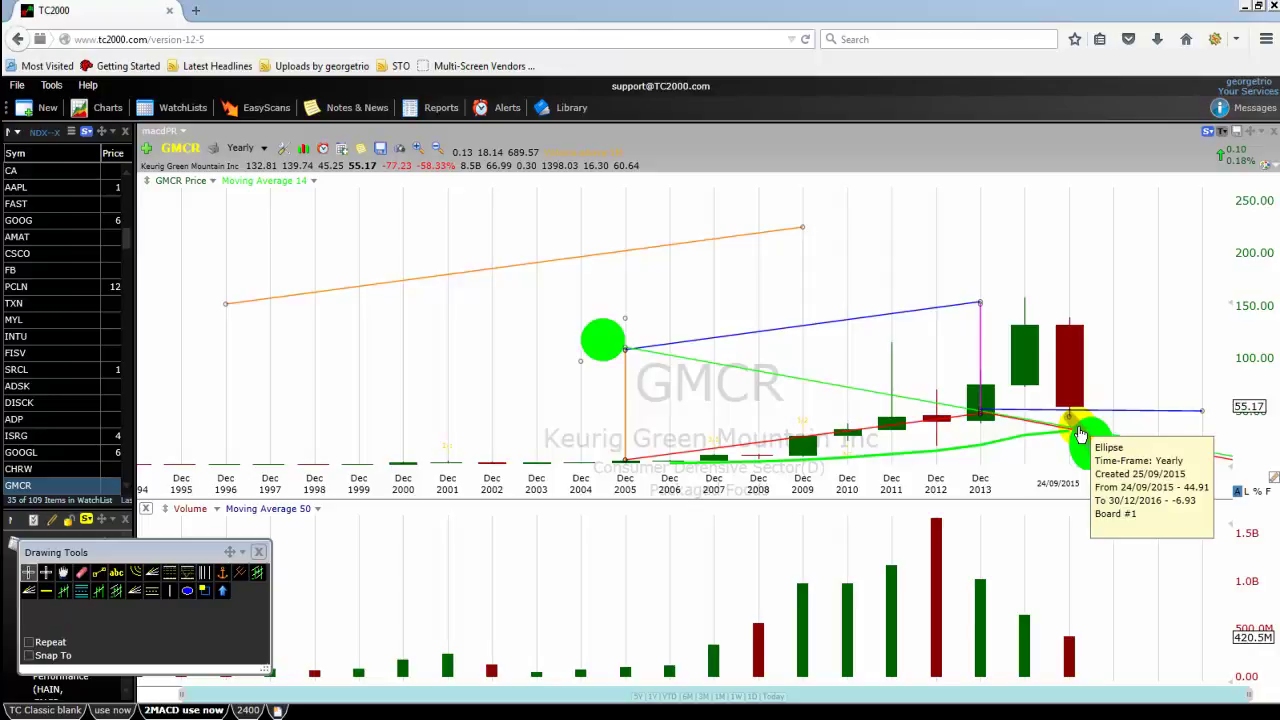
Switch the GMCR chart to the Weekly time frame.
{"action": "left_click", "coordinate": [265, 150]}
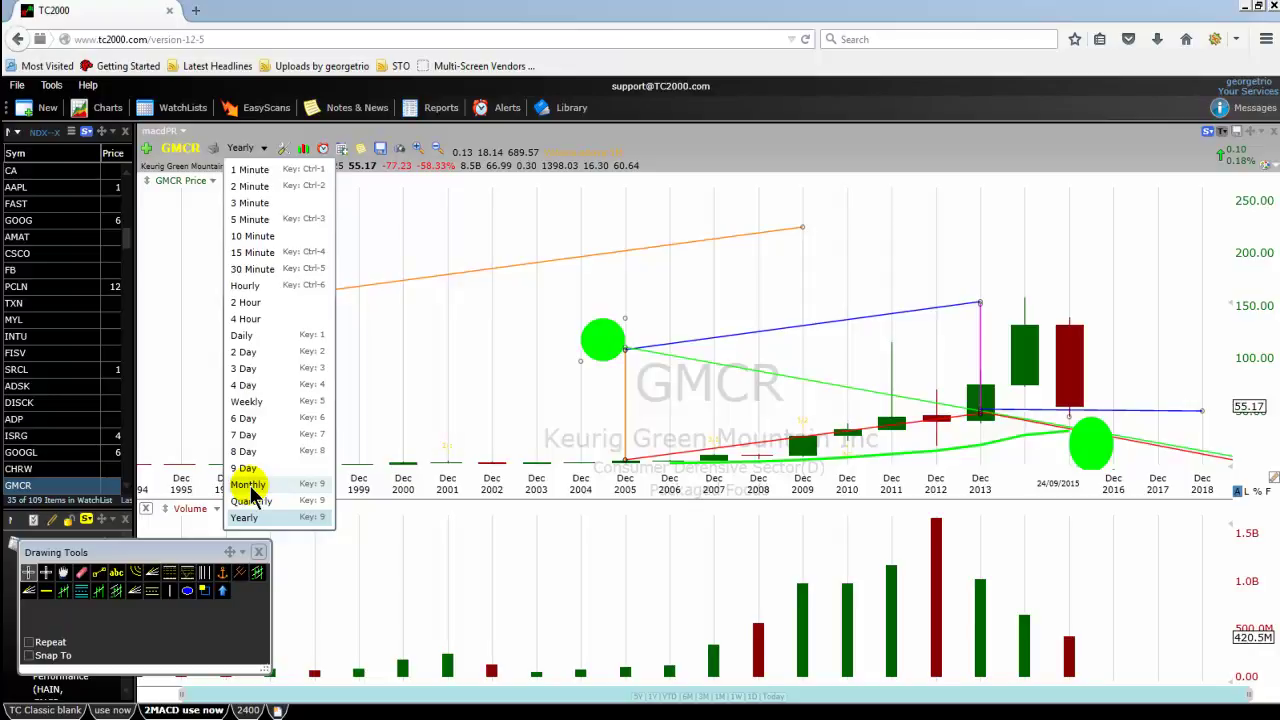
{"action": "left_click", "coordinate": [245, 402]}
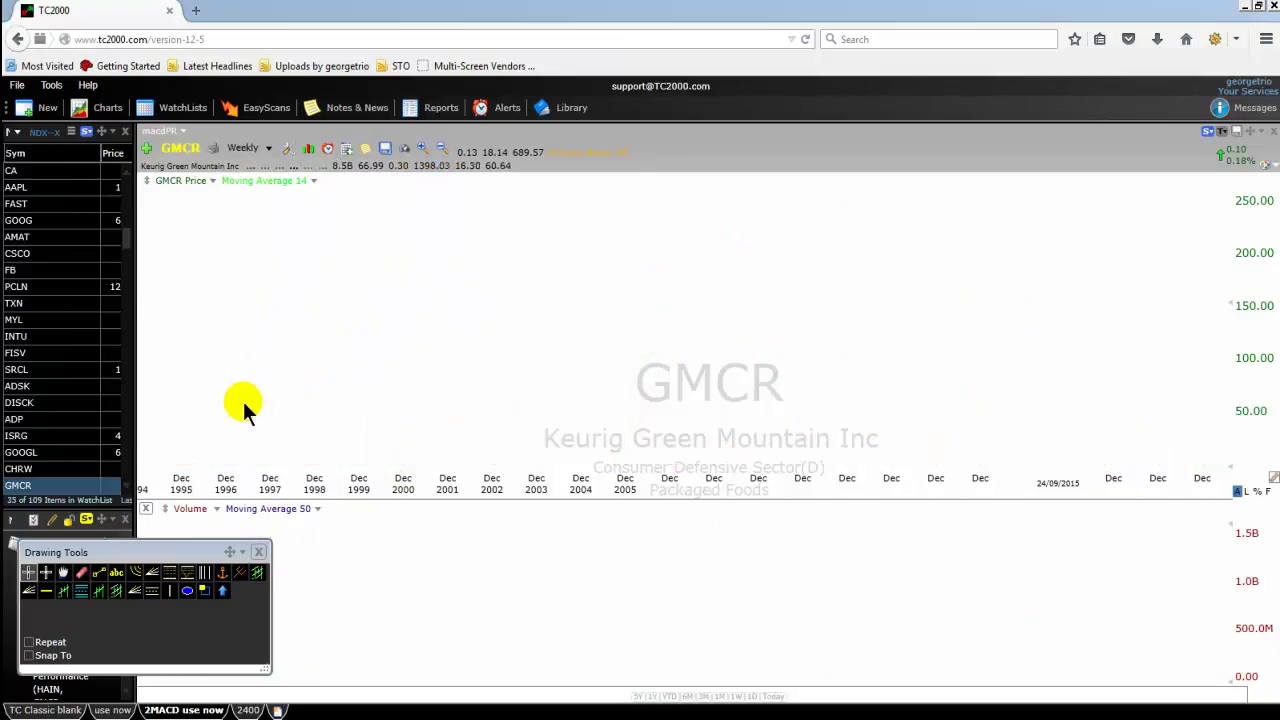
{"action": "scroll", "coordinate": [243, 415], "scroll_direction": "down", "scroll_amount": 3}
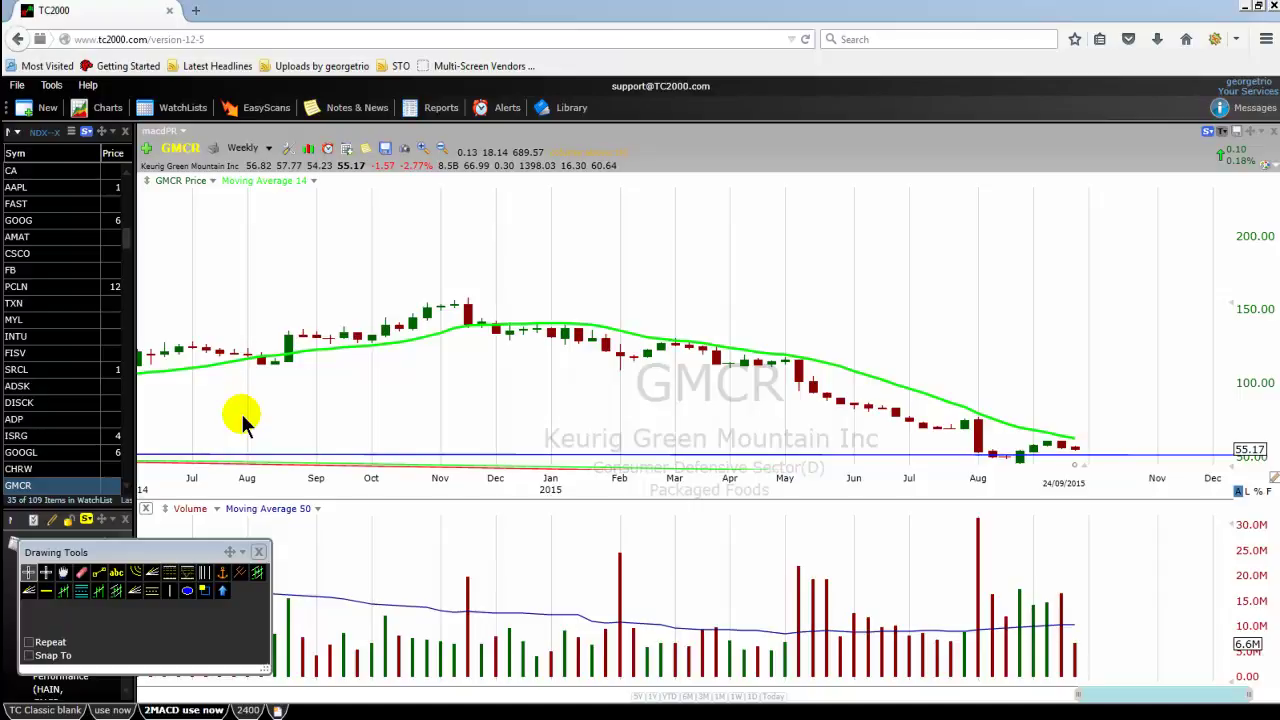
Draw a rising parallelogram from four trend lines, with vertical sides at about late Oct 2014 and late May 2015.
{"action": "left_click", "coordinate": [100, 572]}
{"action": "mouse_move", "coordinate": [427, 409]}
{"action": "left_mouse_down"}
{"action": "mouse_move", "coordinate": [509, 377]}
{"action": "mouse_move", "coordinate": [780, 363]}
{"action": "mouse_move", "coordinate": [838, 347]}
{"action": "left_mouse_up"}
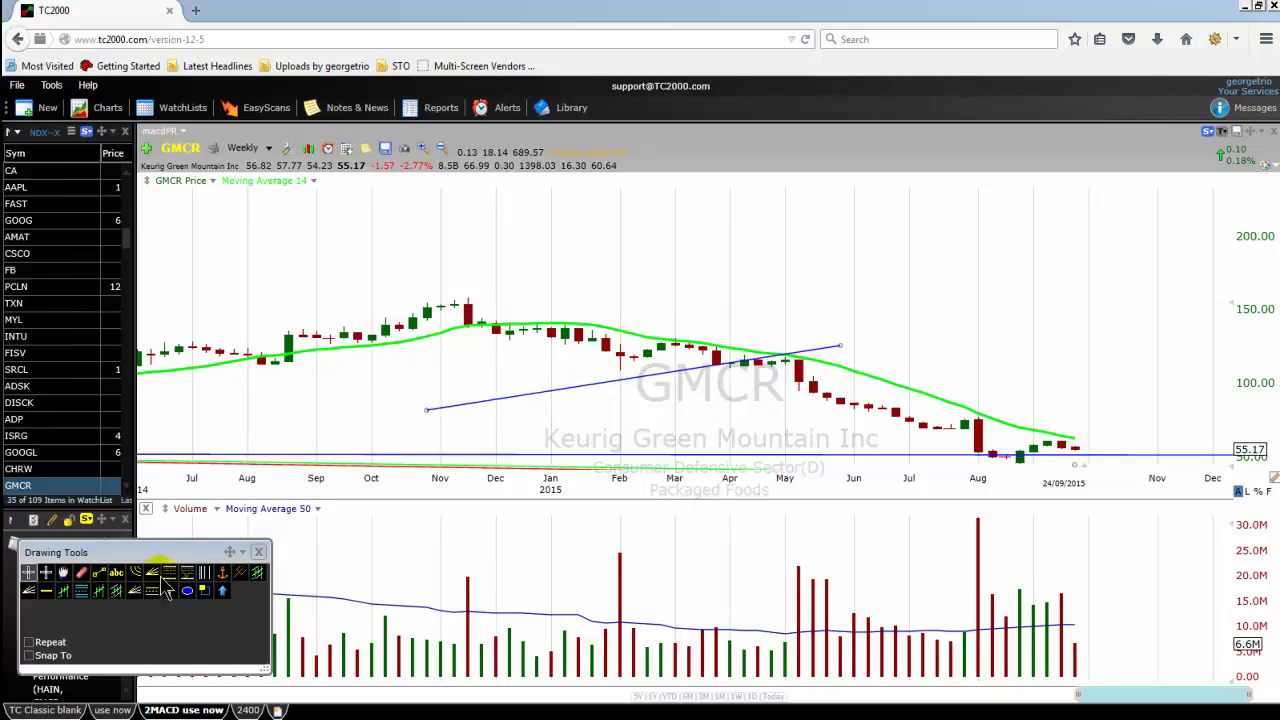
{"action": "left_click", "coordinate": [100, 572]}
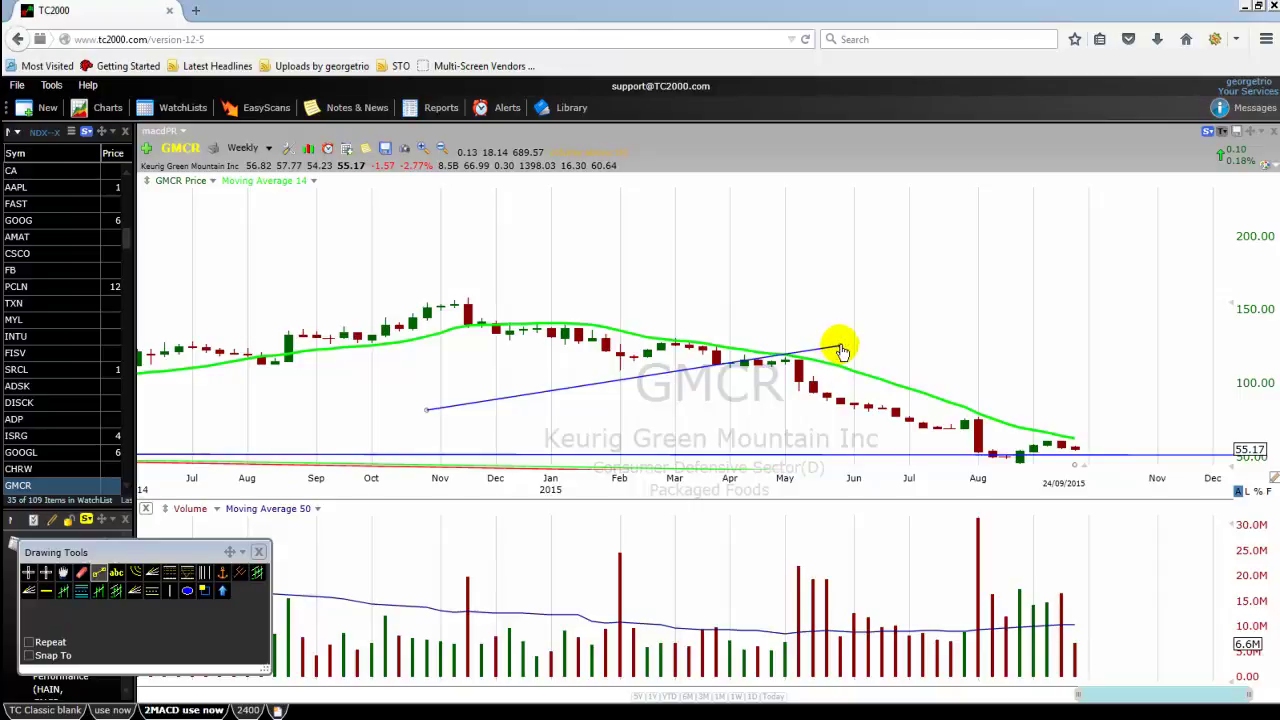
{"action": "left_click_drag", "start_coordinate": [839, 346], "coordinate": [839, 202]}
{"action": "left_click", "coordinate": [99, 573]}
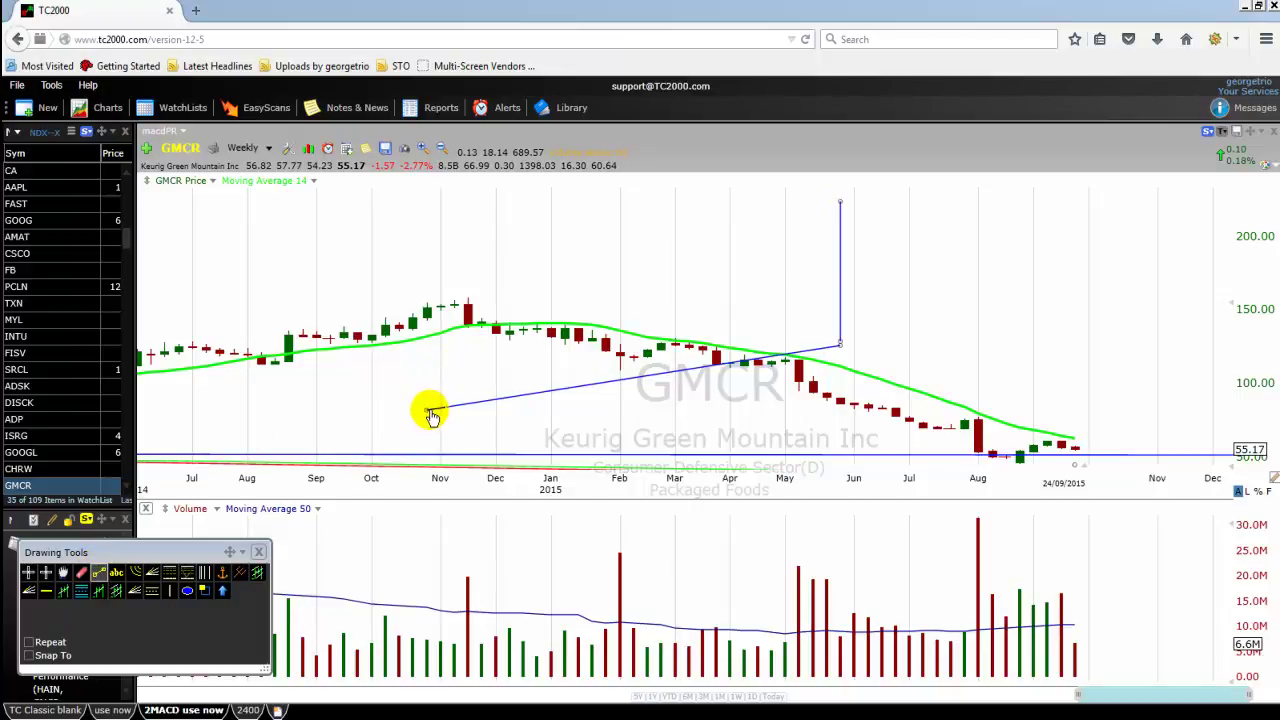
{"action": "left_click_drag", "start_coordinate": [427, 409], "coordinate": [427, 268]}
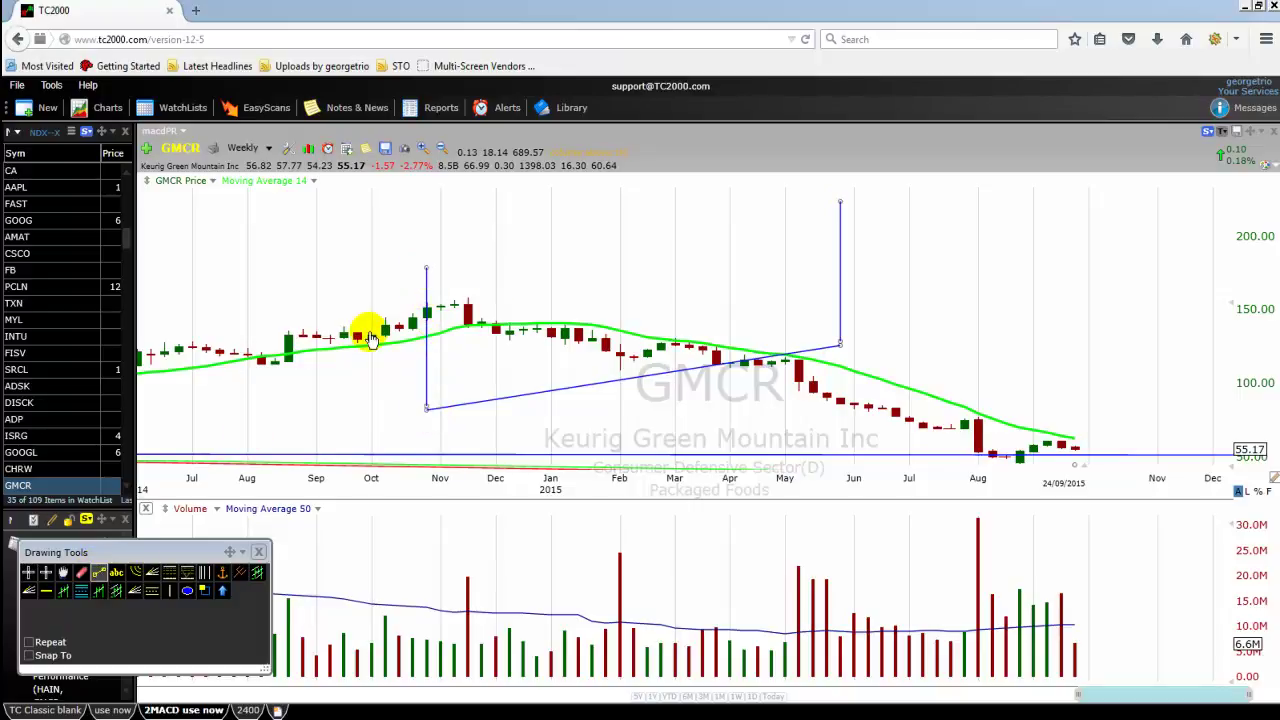
{"action": "left_click", "coordinate": [99, 573]}
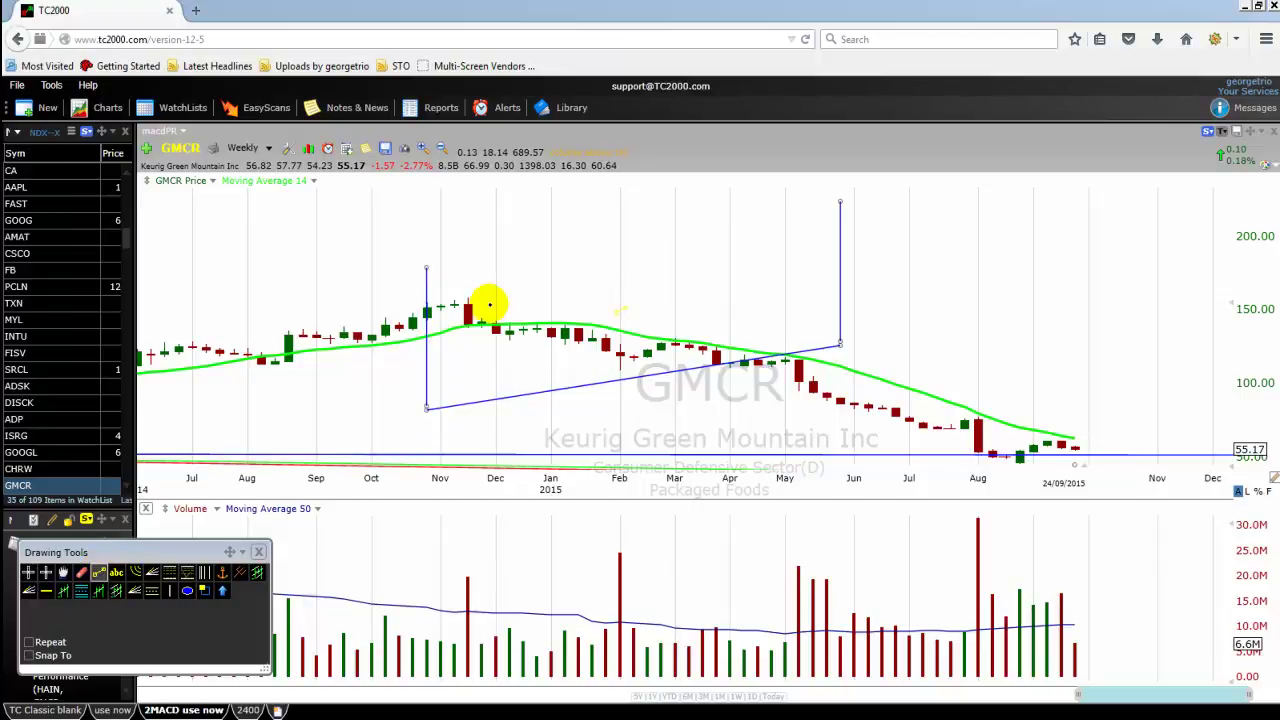
{"action": "mouse_move", "coordinate": [428, 269]}
{"action": "left_mouse_down"}
{"action": "mouse_move", "coordinate": [820, 234]}
{"action": "mouse_move", "coordinate": [839, 200]}
{"action": "left_mouse_up"}
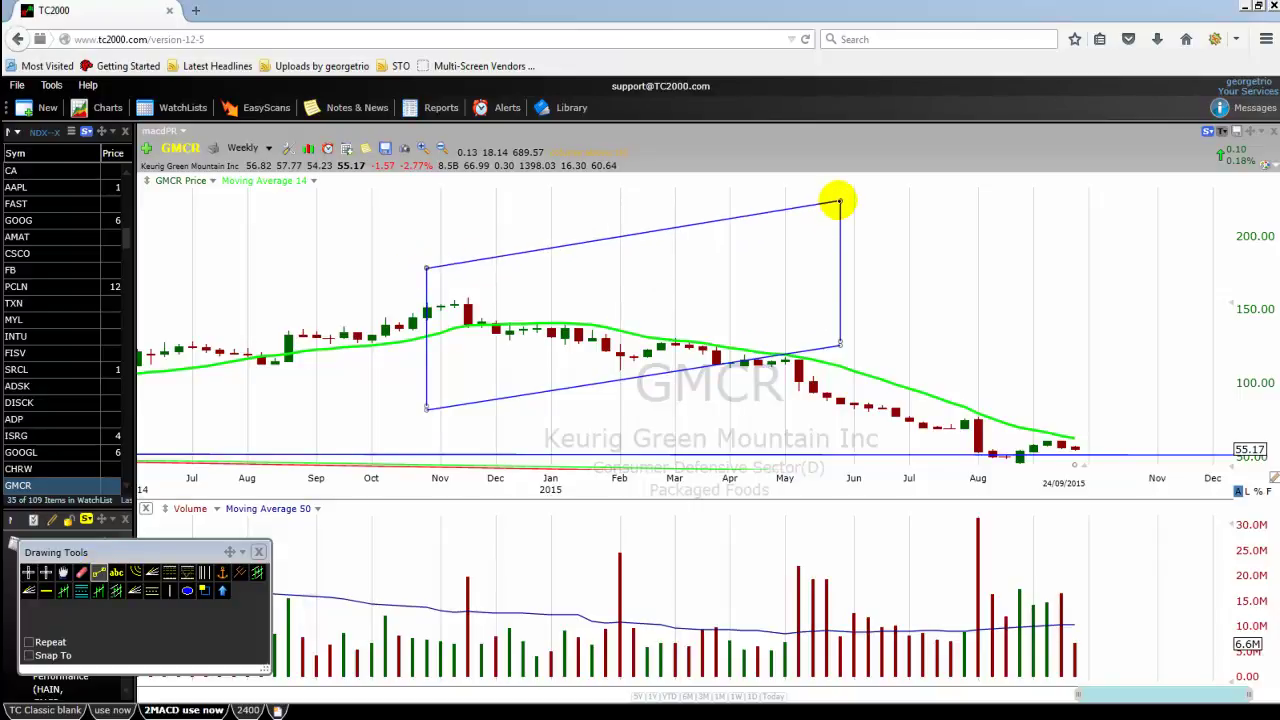
Draw a descending line from the parallelogram's upper-left corner through its lower-right corner to Dec 2015, plus a nearly horizontal line from beside that lower-right corner.
{"action": "left_click", "coordinate": [99, 573]}
{"action": "left_click_drag", "start_coordinate": [429, 271], "coordinate": [1212, 421]}
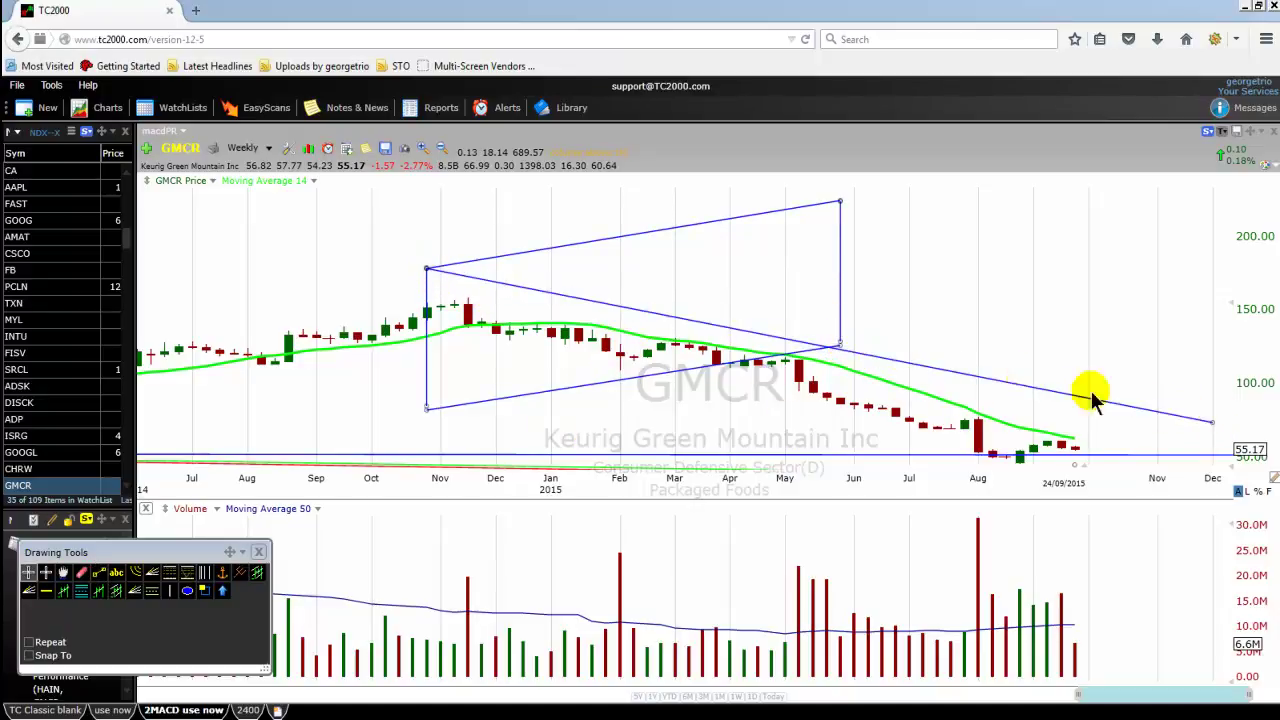
{"action": "left_click", "coordinate": [100, 574]}
{"action": "left_click_drag", "start_coordinate": [812, 343], "coordinate": [1209, 349]}
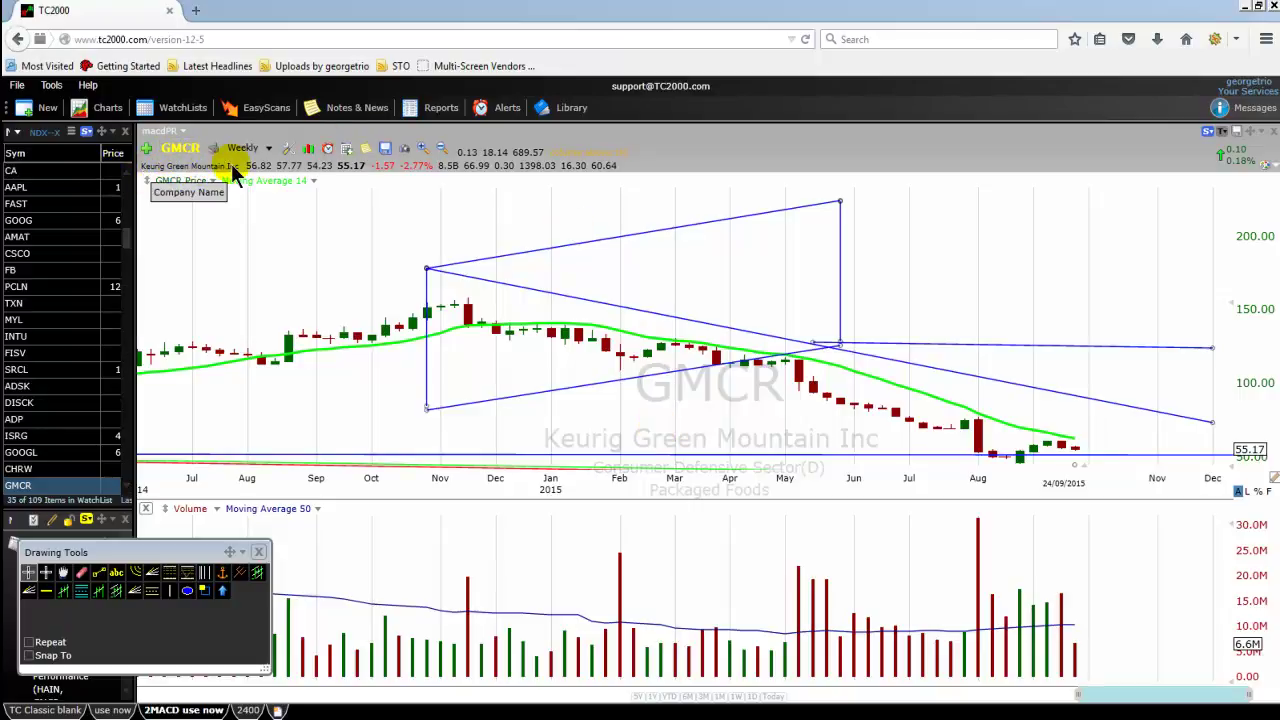
Return the GMCR chart to the Yearly time frame.
{"action": "left_click", "coordinate": [269, 148]}
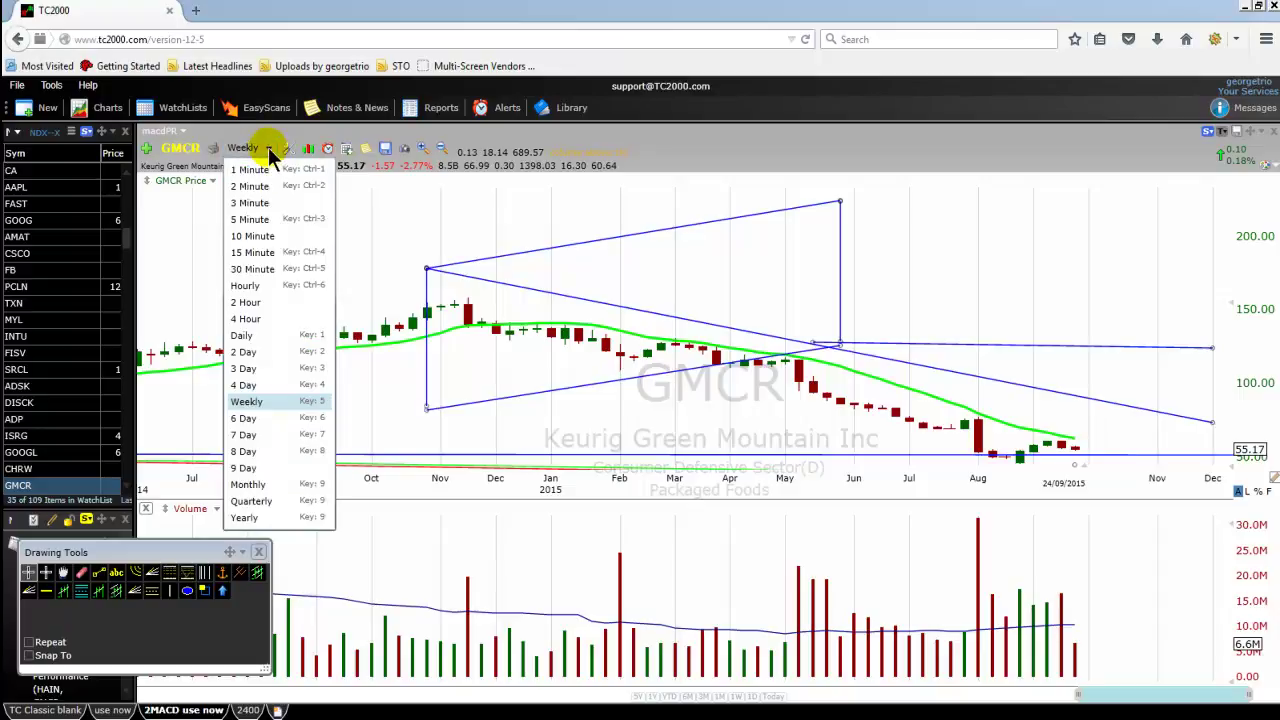
{"action": "left_click", "coordinate": [253, 517]}
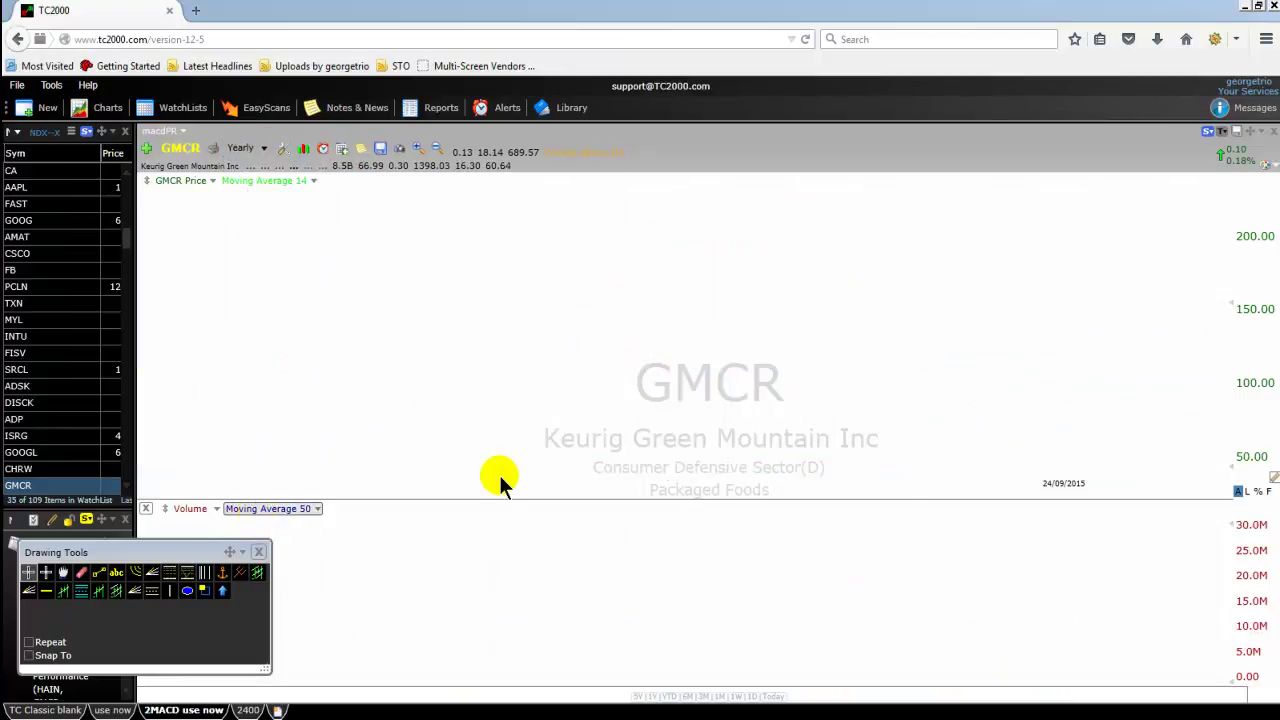
{"action": "scroll", "coordinate": [380, 300], "scroll_direction": "up", "scroll_amount": 3}
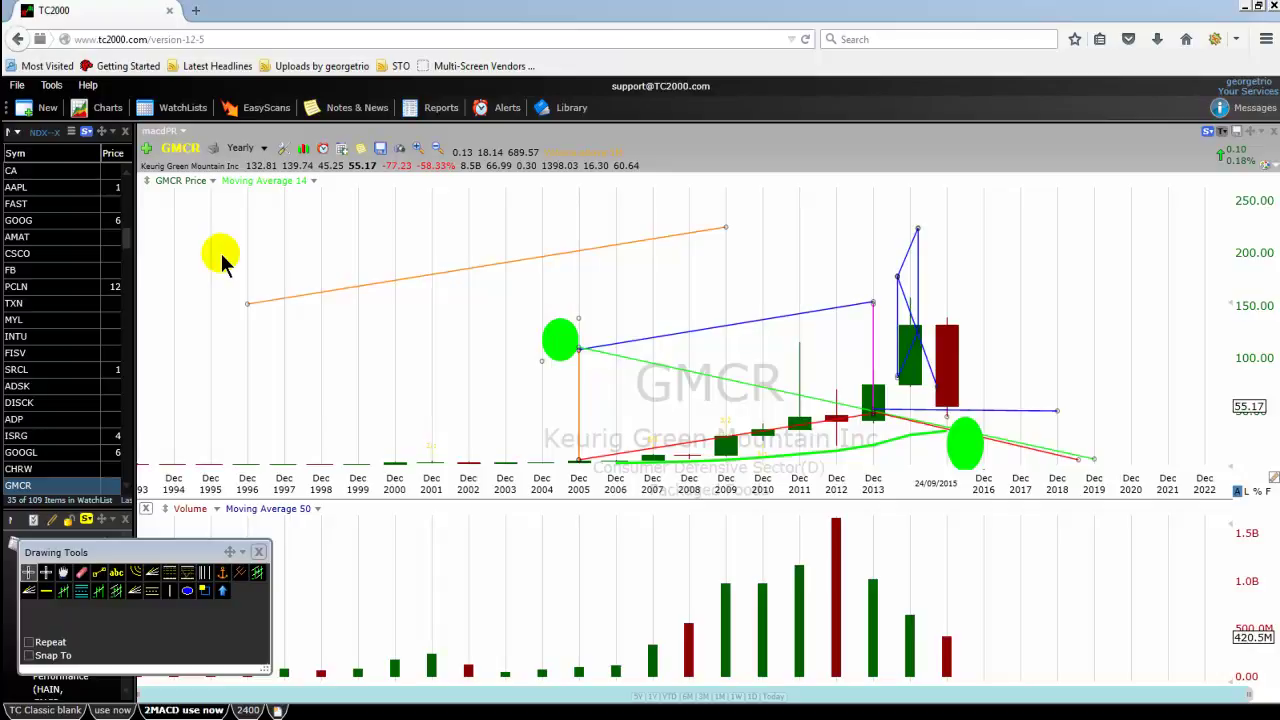
Change the chart symbol to DJI (DJ-30) Dow Jones Industrials and enlarge the view of its most recent years.
{"action": "left_click", "coordinate": [180, 148]}
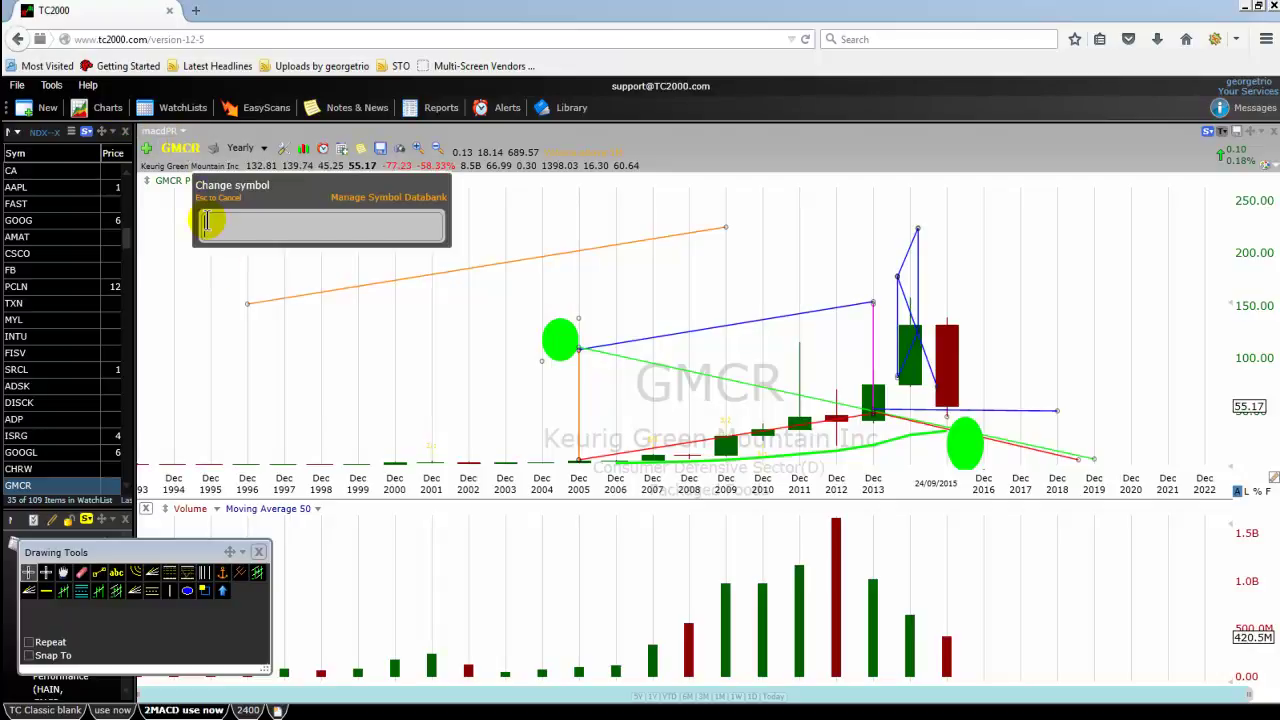
{"action": "type", "text": "dji"}
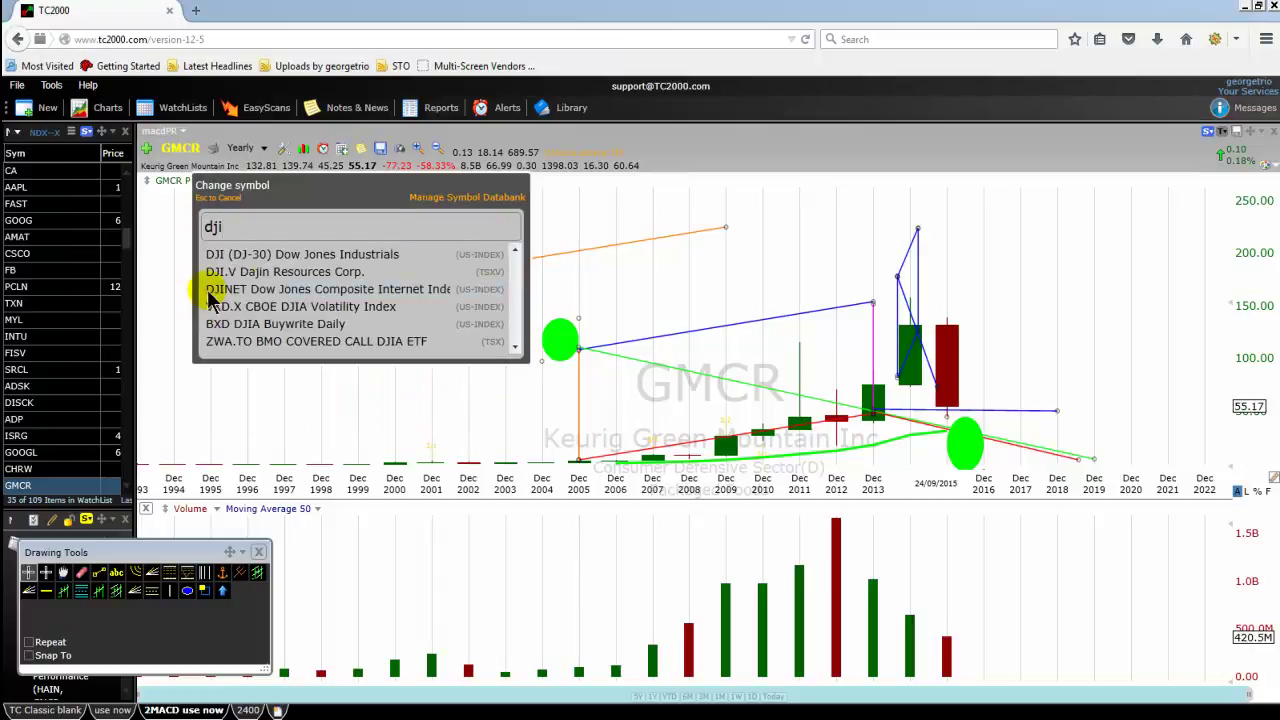
{"action": "left_click", "coordinate": [304, 255]}
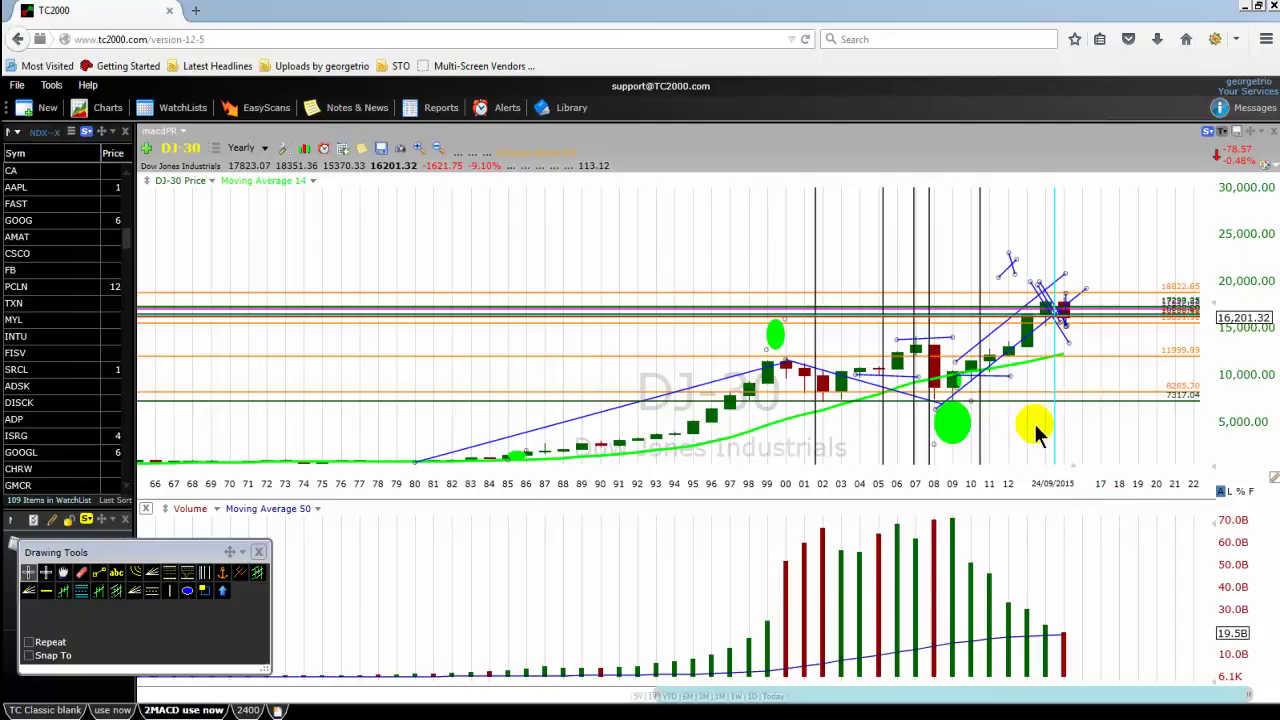
{"action": "scroll", "coordinate": [1040, 355], "scroll_direction": "up", "scroll_amount": 1}
{"action": "scroll", "coordinate": [1040, 358], "scroll_direction": "up", "scroll_amount": 5}
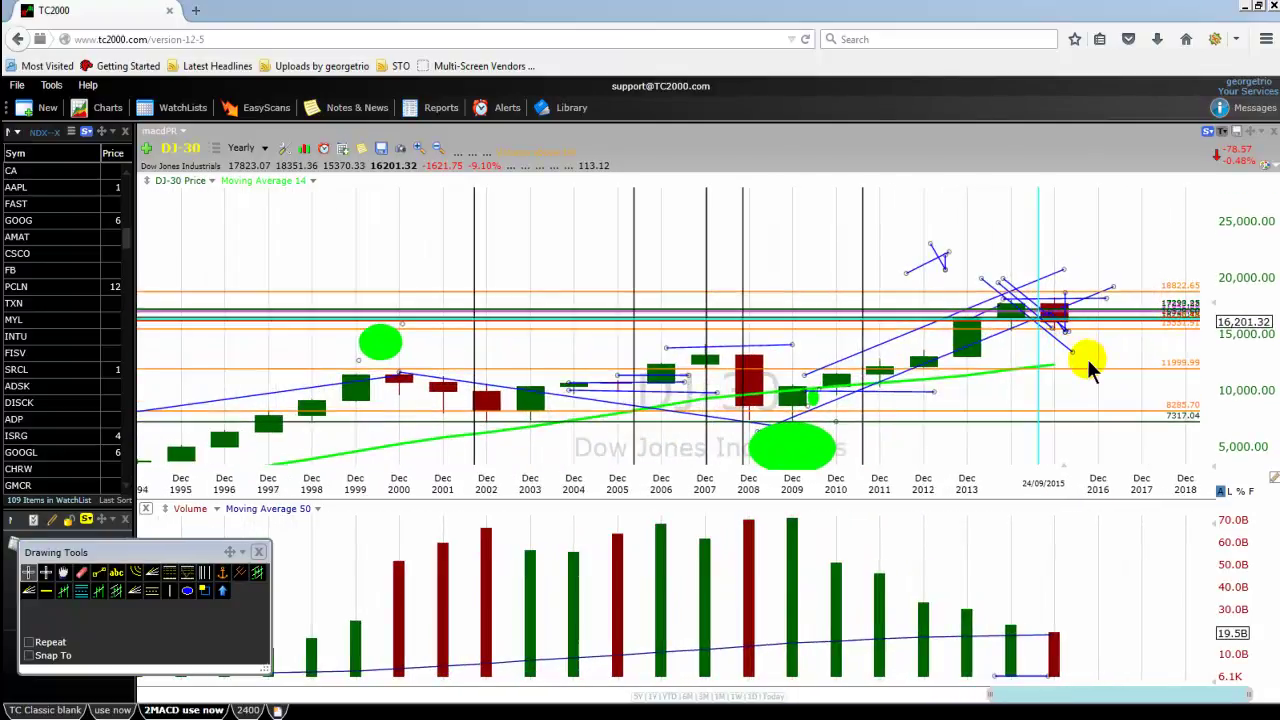
{"action": "scroll", "coordinate": [1087, 359], "scroll_direction": "up", "scroll_amount": 4}
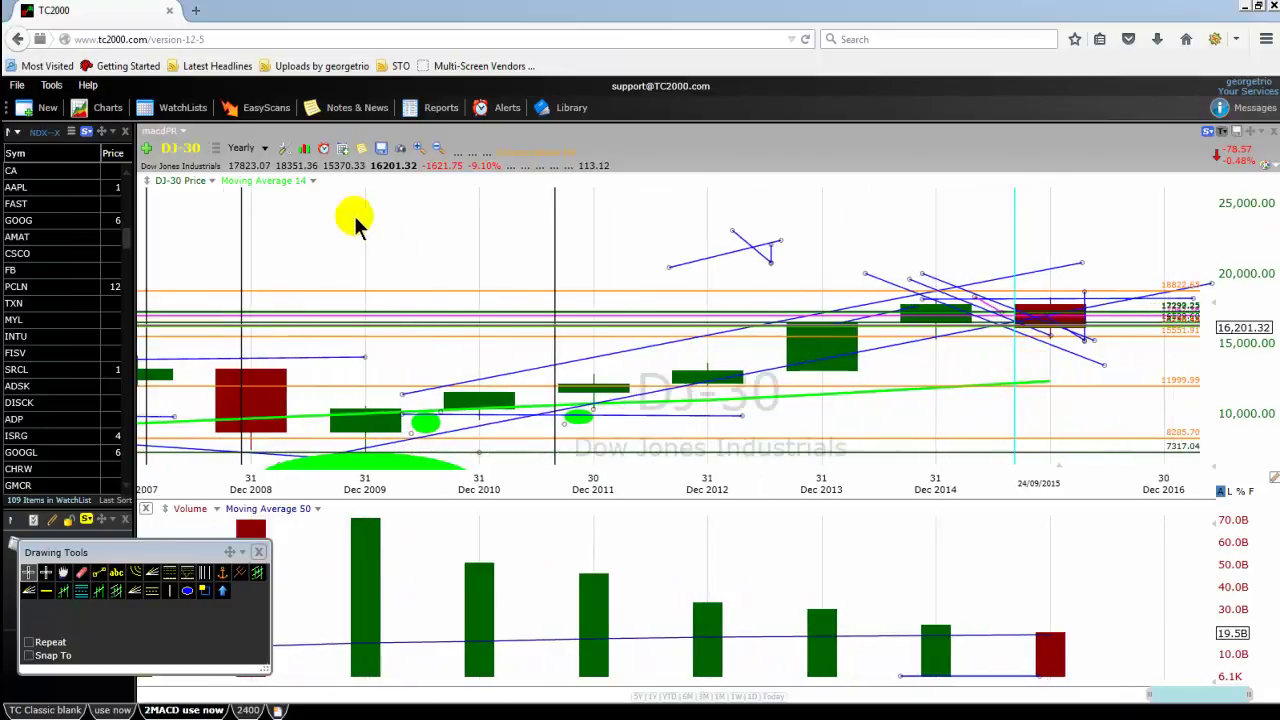
View the Dow Jones Industrials chart in the Weekly and Daily time frames, extending the daily history back to late 2014.
{"action": "left_click", "coordinate": [257, 148]}
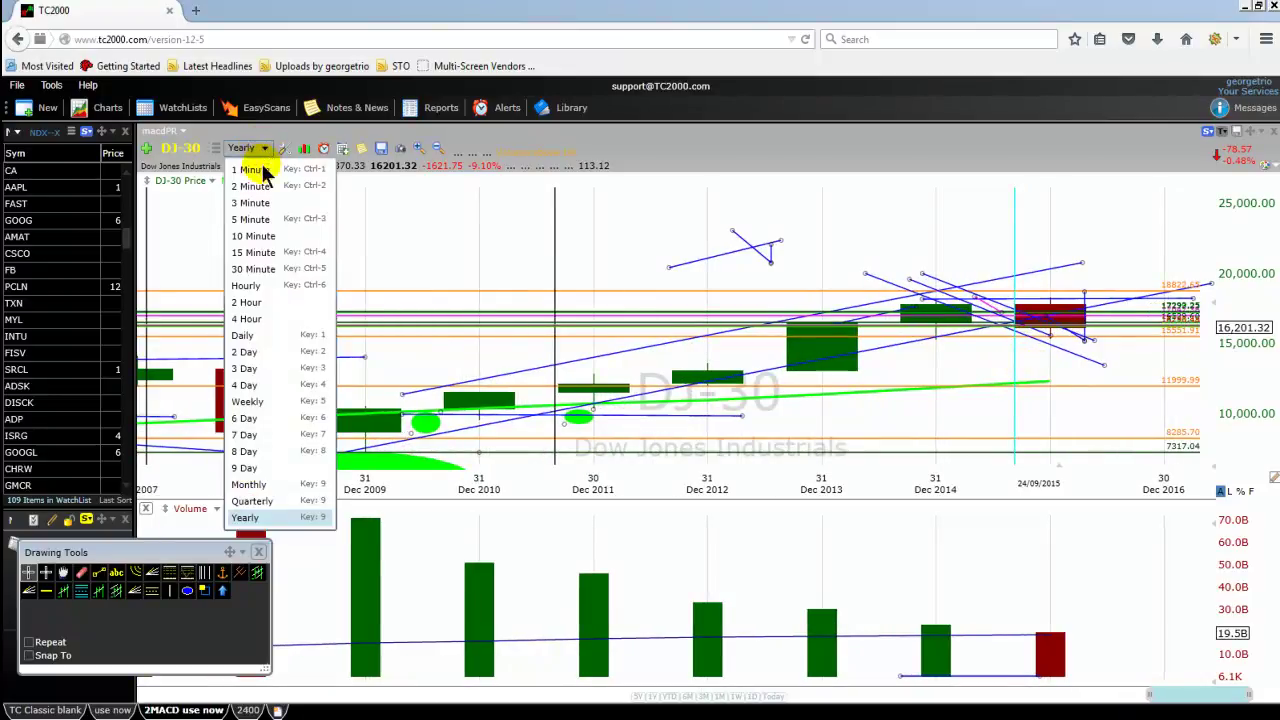
{"action": "left_click", "coordinate": [249, 401]}
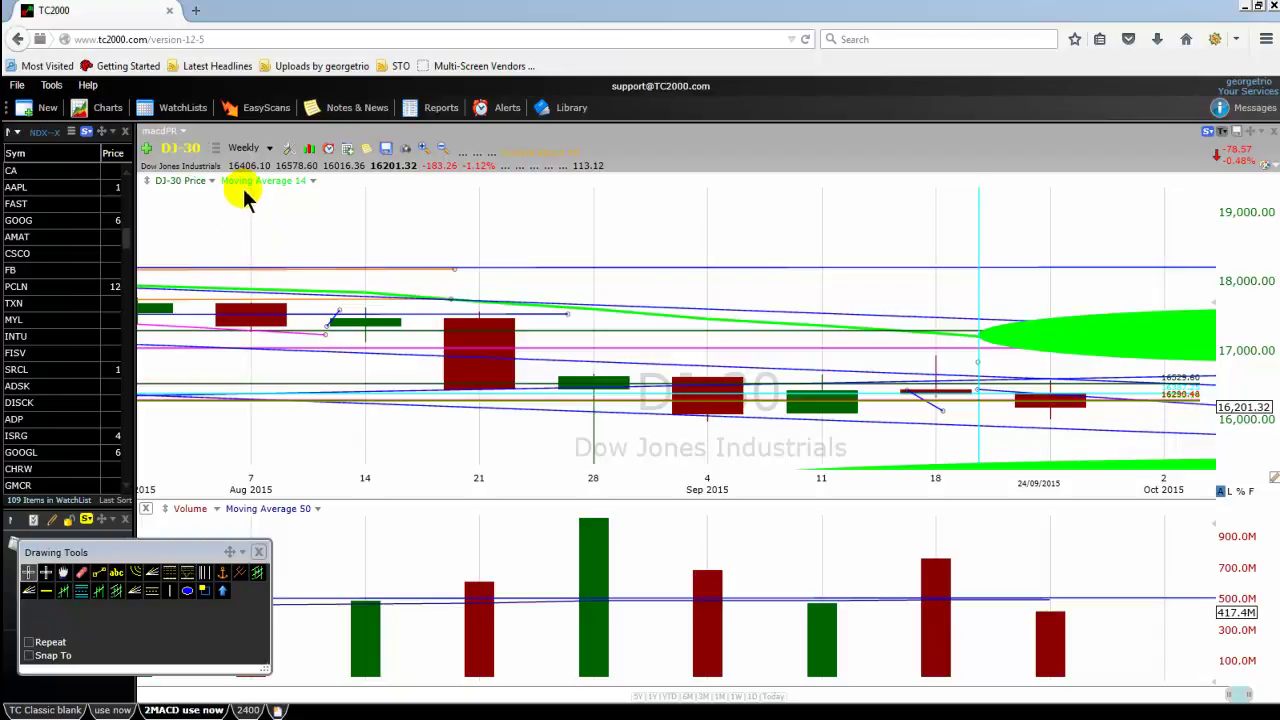
{"action": "left_click", "coordinate": [269, 148]}
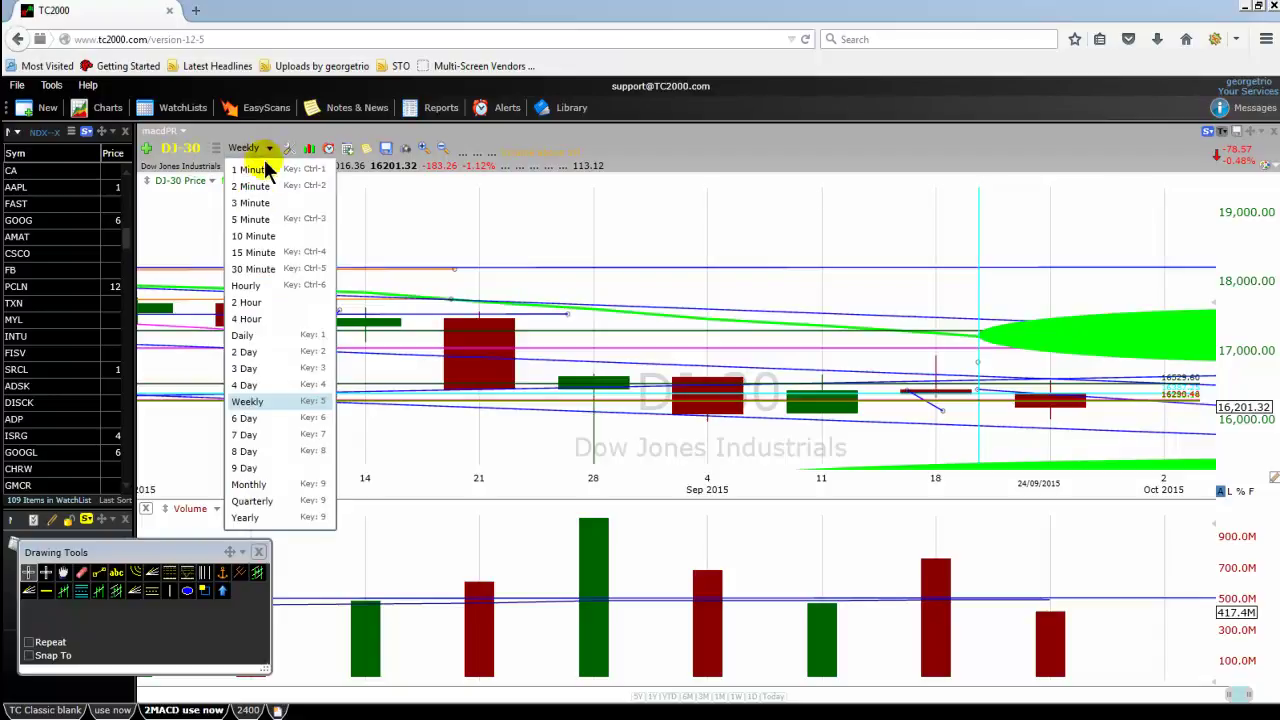
{"action": "left_click", "coordinate": [243, 337]}
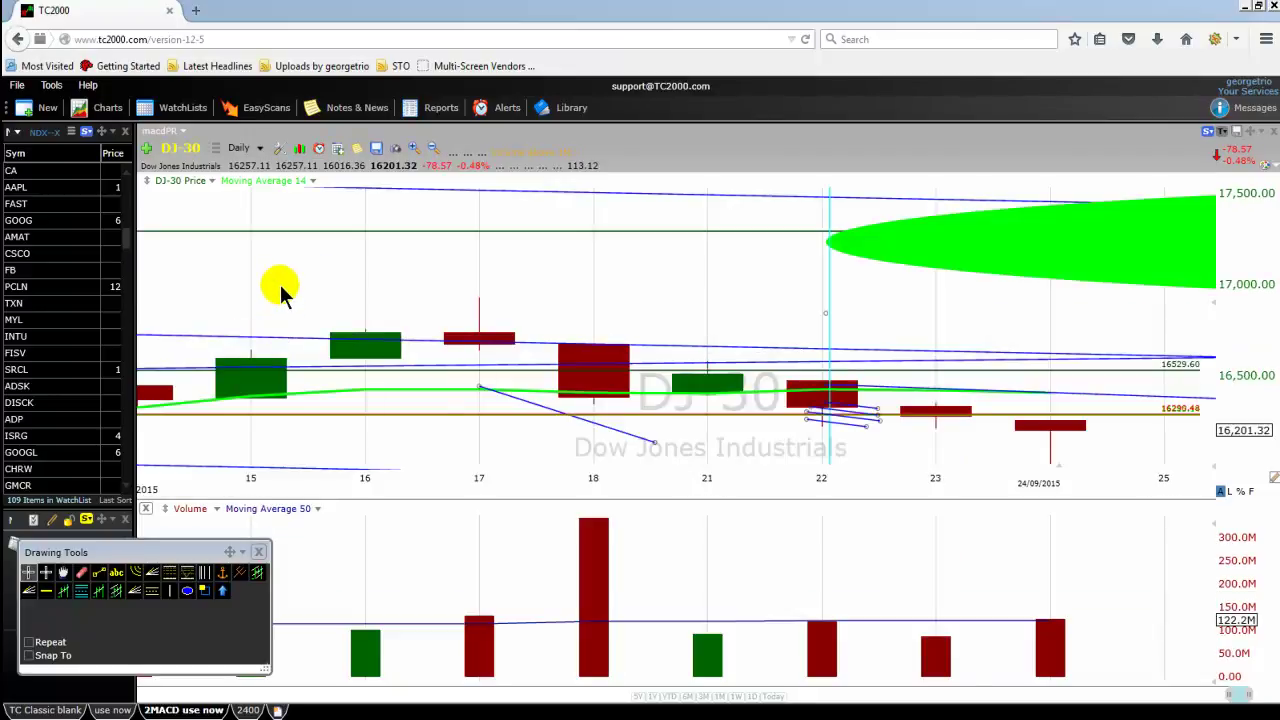
{"action": "scroll", "coordinate": [280, 288], "scroll_direction": "down", "scroll_amount": 5}
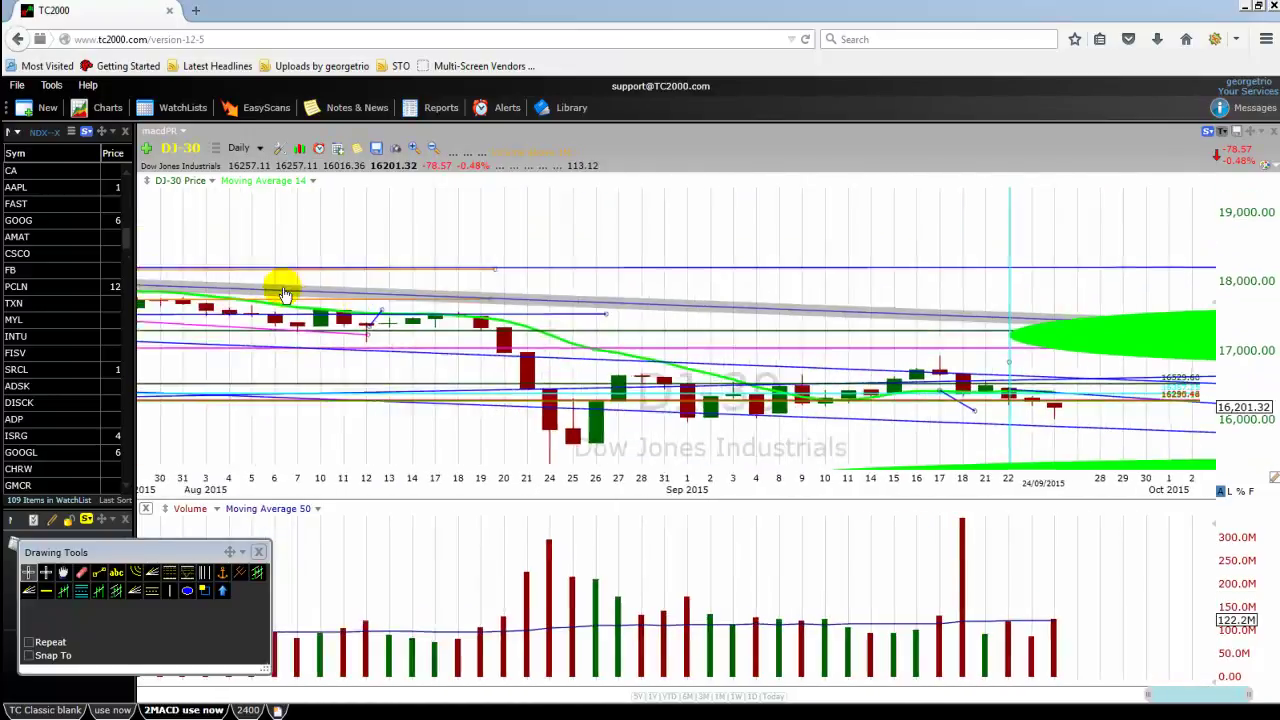
{"action": "scroll", "coordinate": [282, 292], "scroll_direction": "down", "scroll_amount": 4}
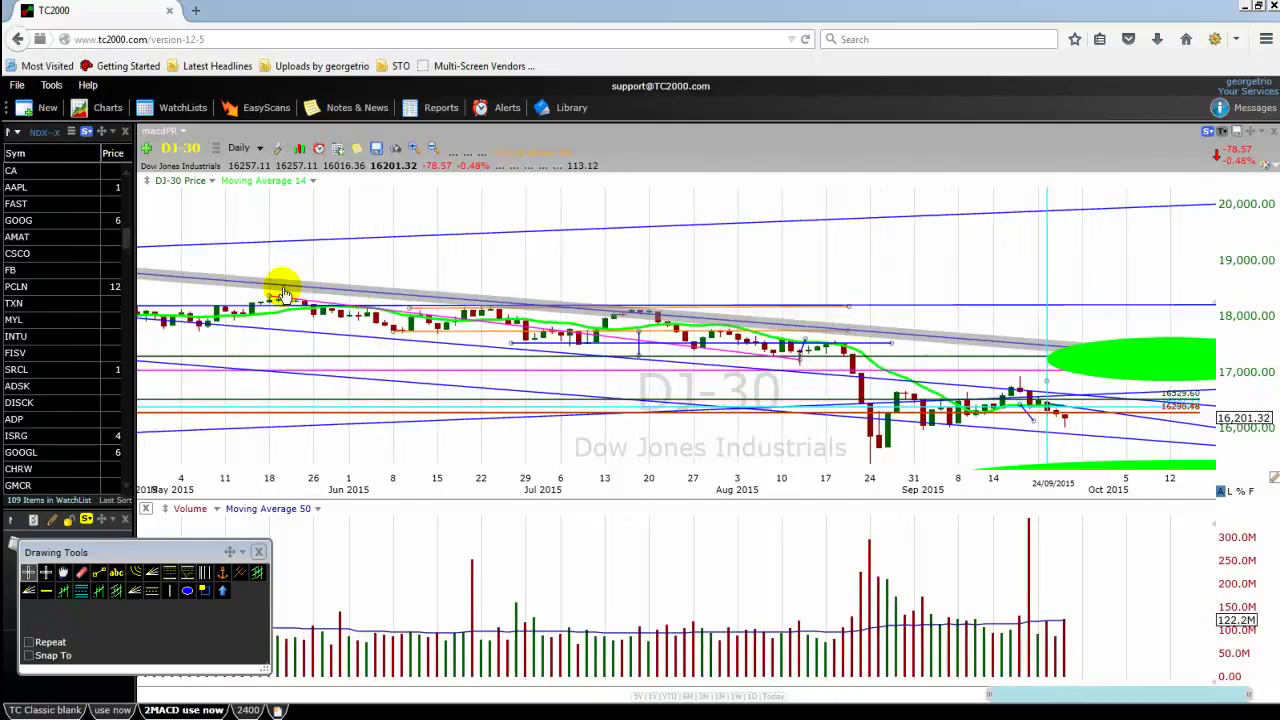
{"action": "scroll", "coordinate": [284, 293], "scroll_direction": "down", "scroll_amount": 3}
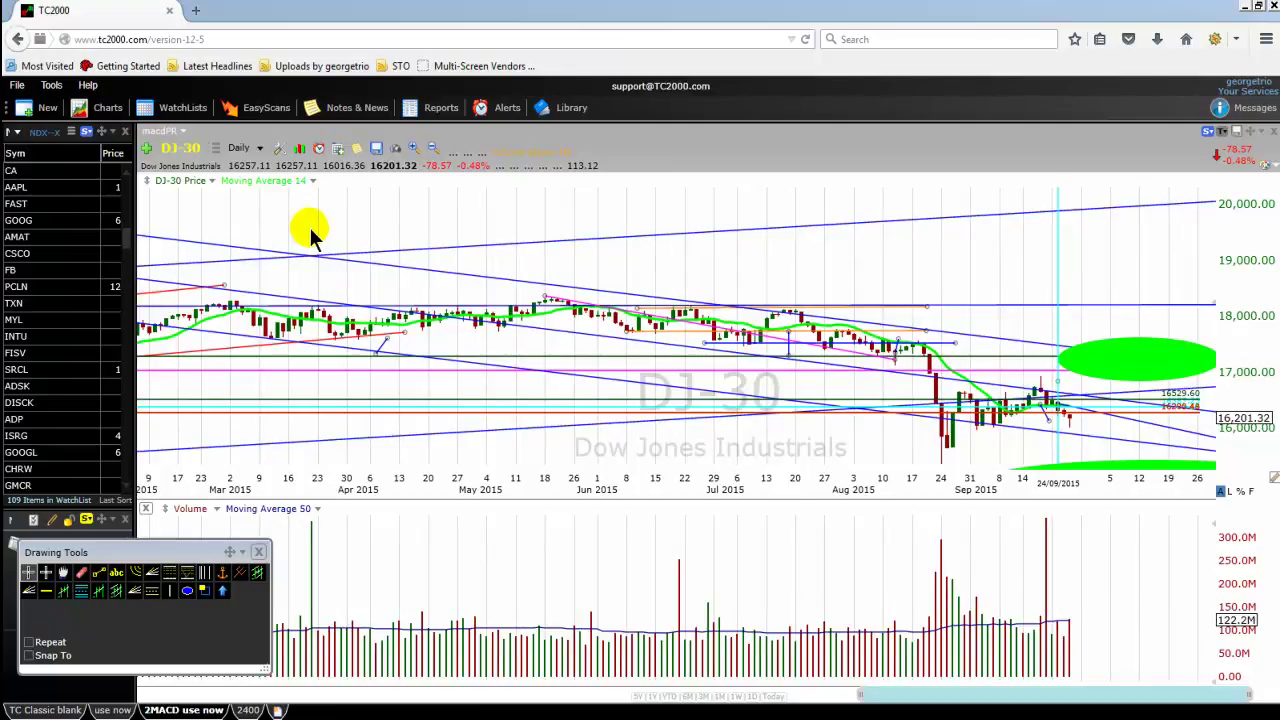
{"action": "scroll", "coordinate": [310, 235], "scroll_direction": "down", "scroll_amount": 2}
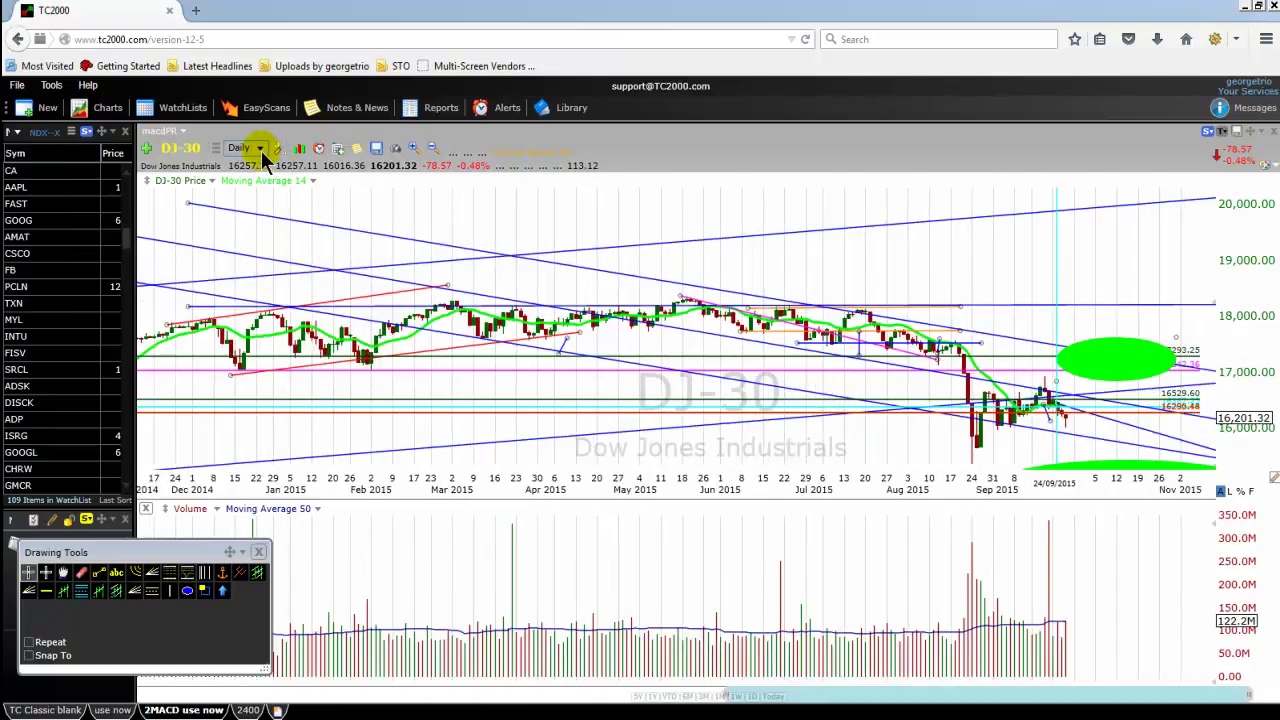
Return the Dow Jones Industrials chart to the Yearly time frame.
{"action": "left_click", "coordinate": [257, 149]}
{"action": "left_click", "coordinate": [246, 517]}
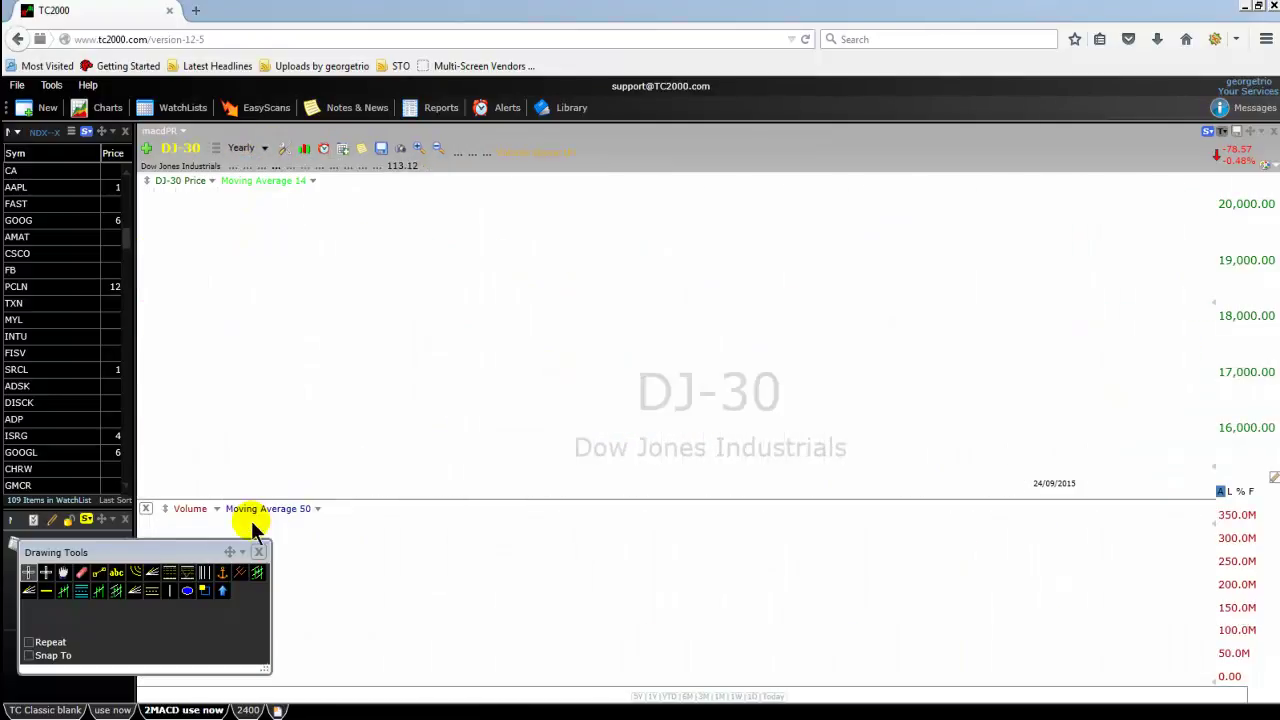